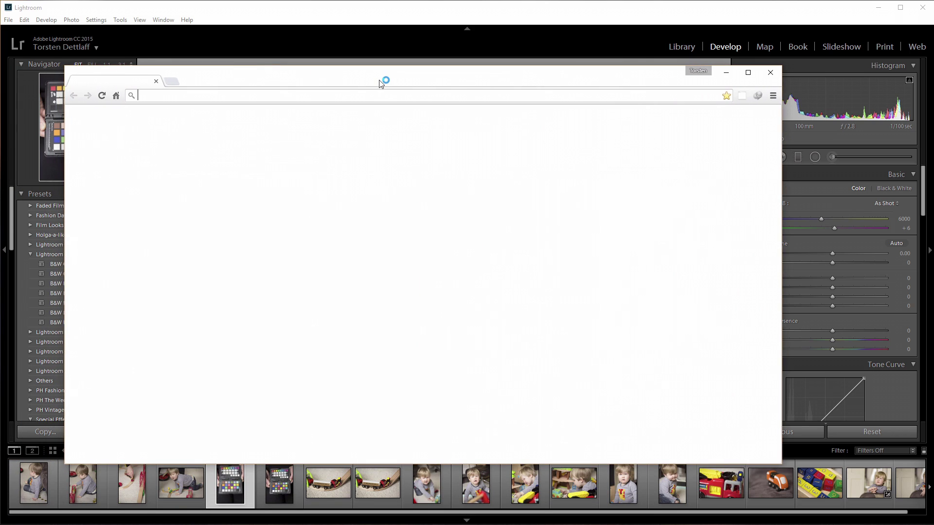
# Load the ColorChecker Passport support page at xrite.com/passportsupport
pyautogui.write('xrite.com/passportsupport')
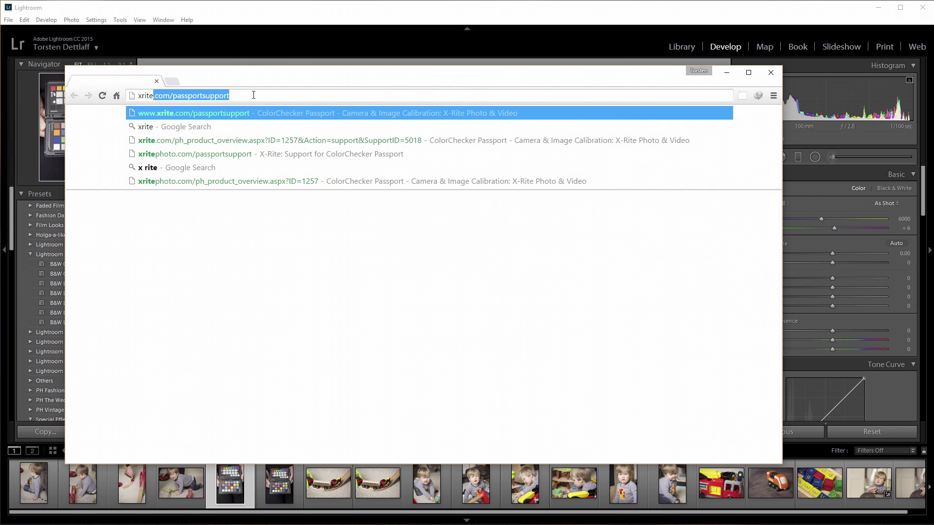
pyautogui.press('End')
pyautogui.press('Return')
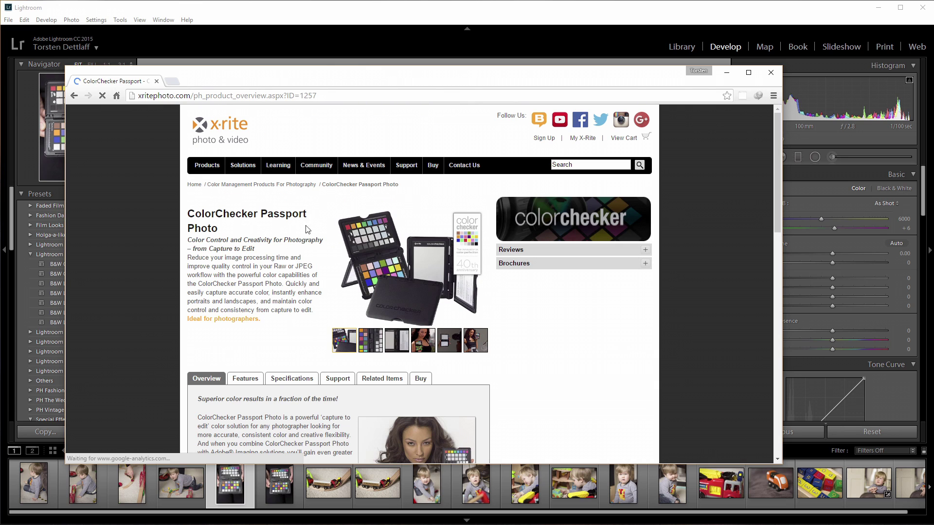
# List the Support tab's five software downloads, including the Lightroom plug-in
pyautogui.scroll(-2, 240, 160)
pyautogui.scroll(-3, 267, 261)
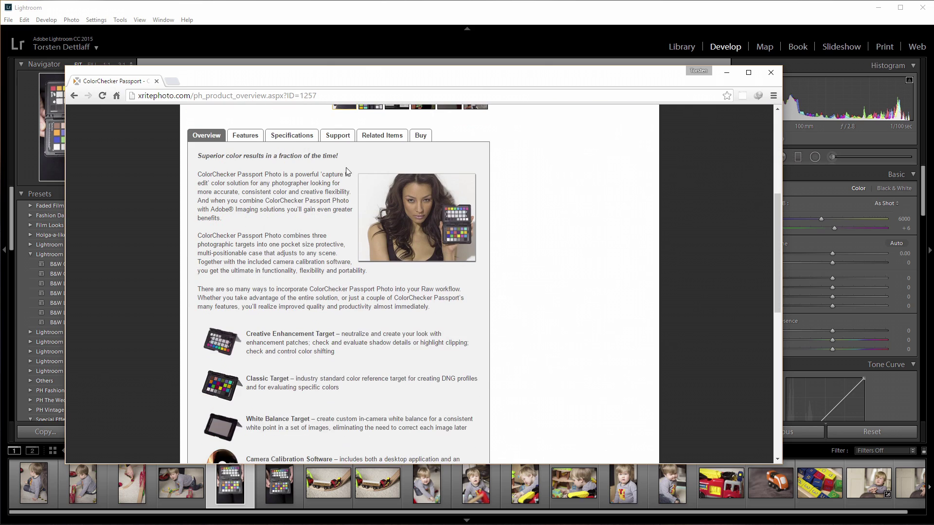
pyautogui.scroll(2, 338, 192)
pyautogui.click(338, 235)
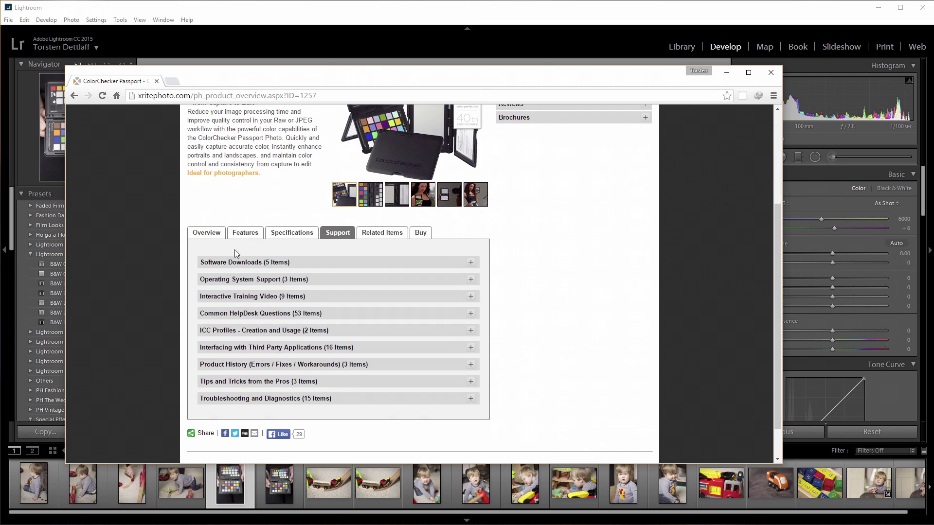
pyautogui.click(471, 263)
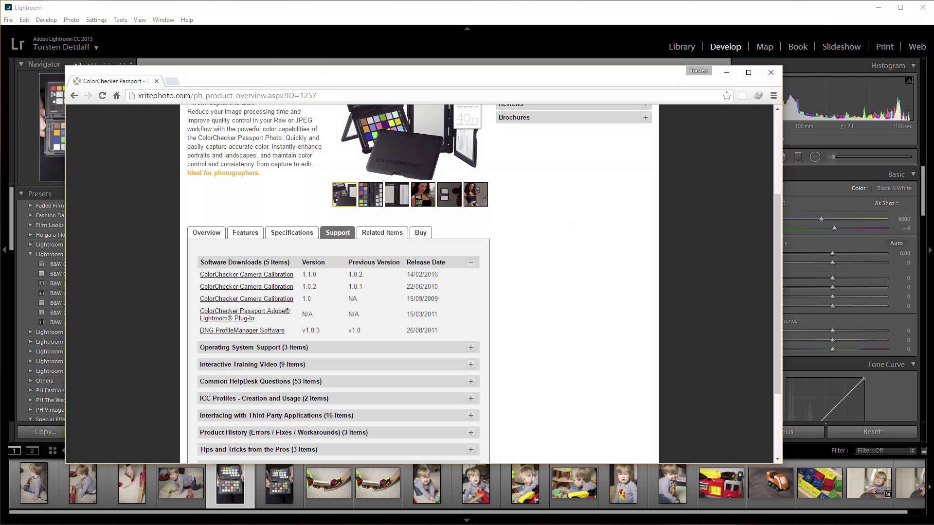
# Close the Chrome browser window
pyautogui.click(770, 72)
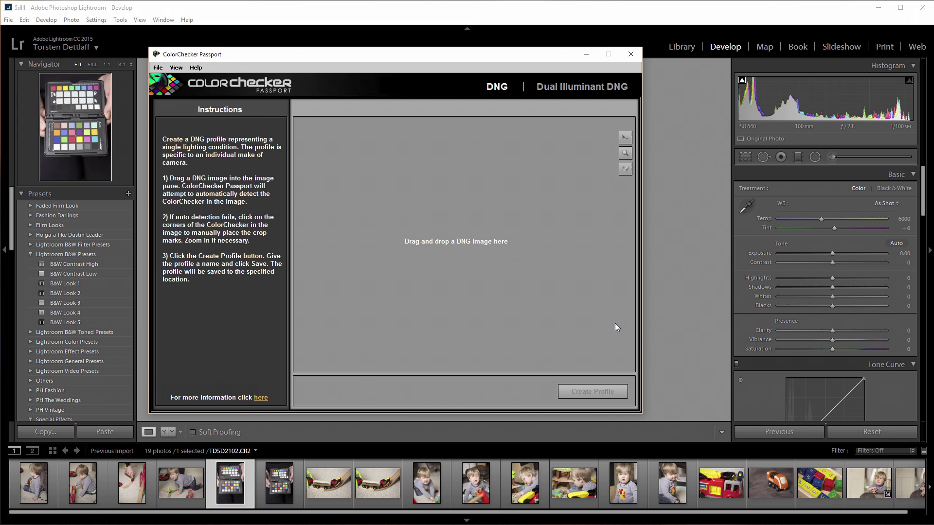
# Close the ColorChecker Passport app and select the second checker shot, TD5D2103.CR2
pyautogui.click(634, 58)
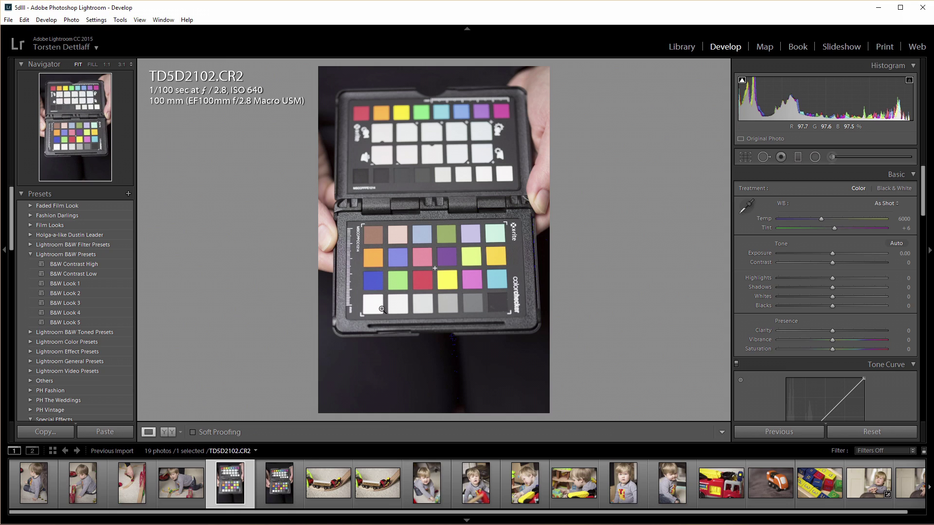
pyautogui.click(280, 482)
pyautogui.press('Left')
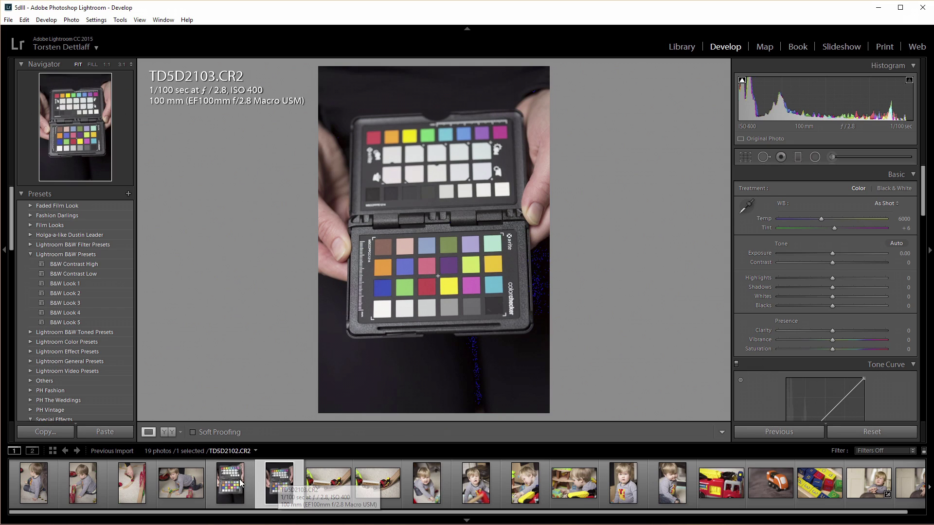
pyautogui.click(283, 485)
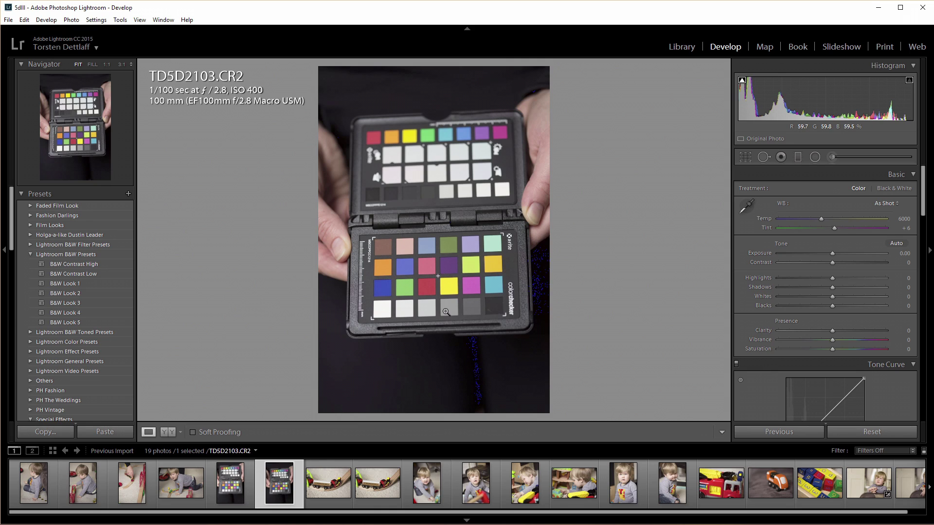
# Set white balance from the checker's grey patch, giving Temp 5950, Tint +7
pyautogui.click(747, 212)
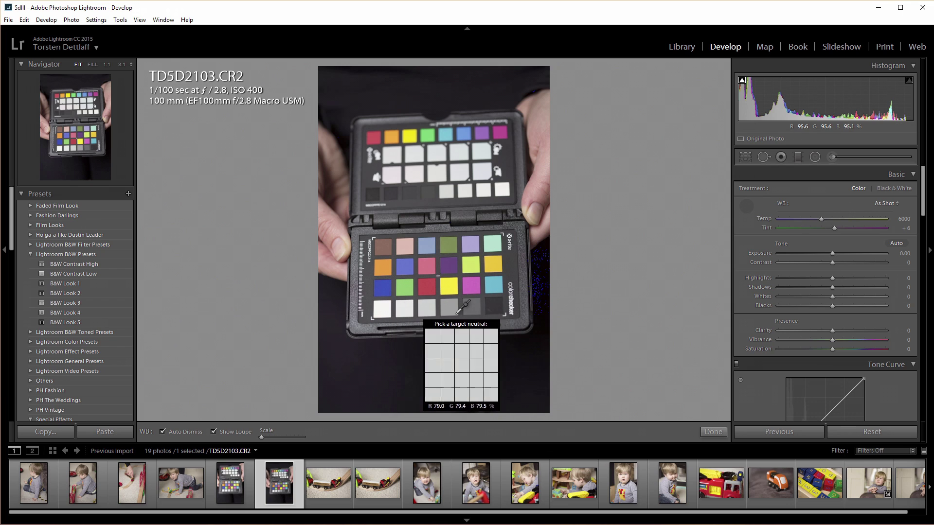
pyautogui.click(382, 308)
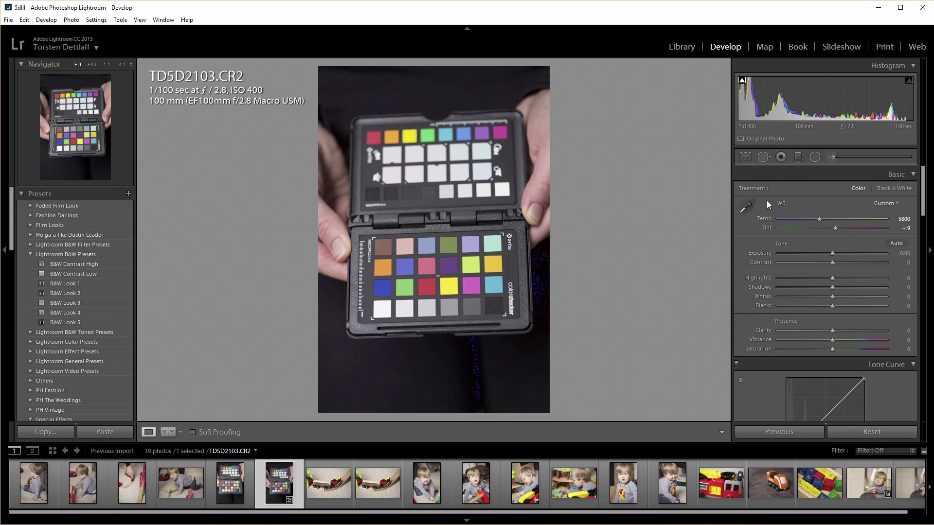
pyautogui.click(746, 207)
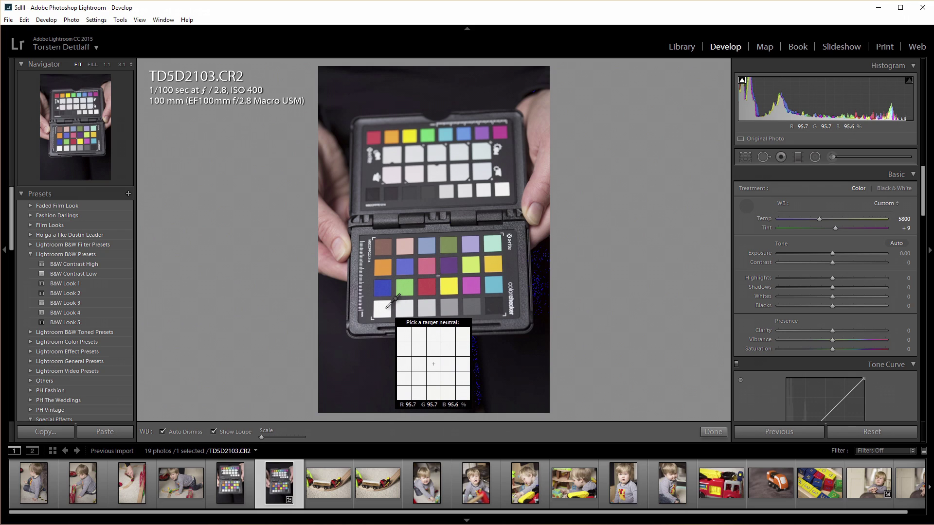
pyautogui.click(455, 307)
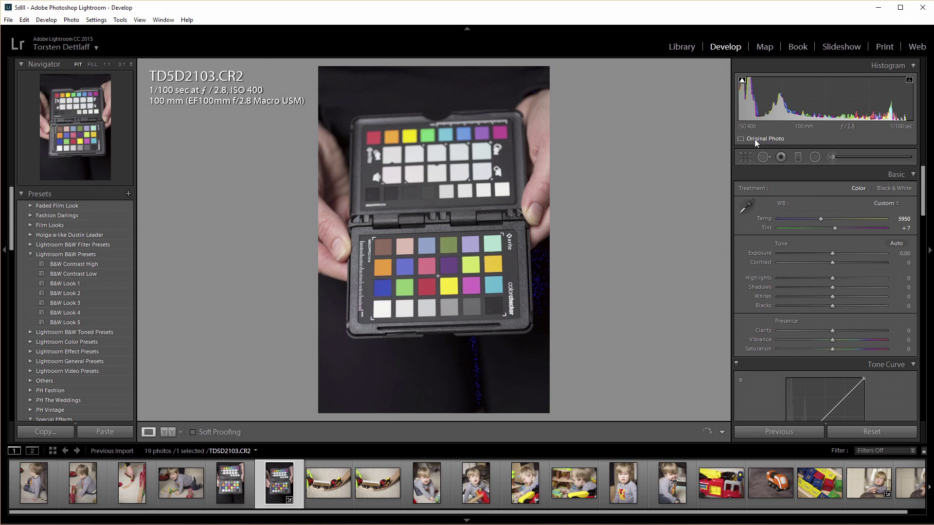
pyautogui.click(746, 157)
# Pull all four crop edges in to the patch grid and commit the crop
pyautogui.moveTo(454, 73); pyautogui.dragTo(450, 154)
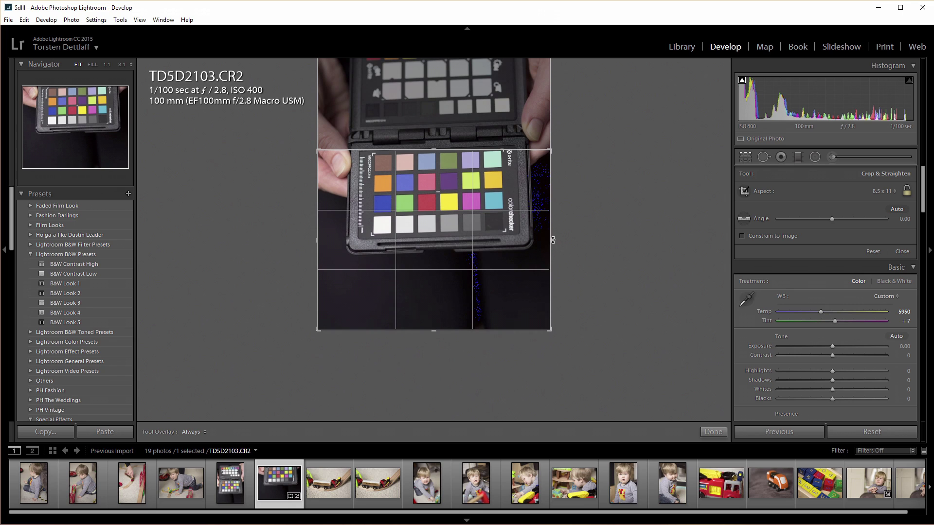
pyautogui.moveTo(553, 240); pyautogui.dragTo(531, 238)
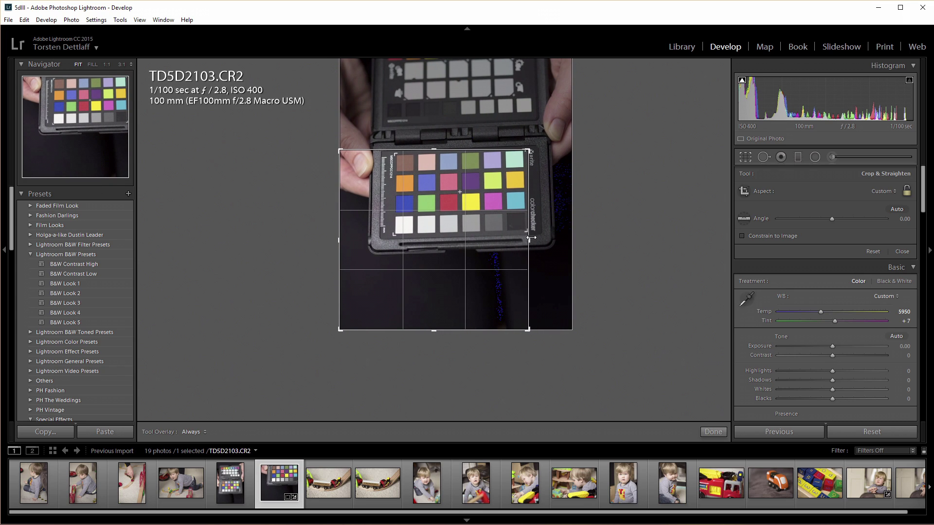
pyautogui.moveTo(340, 238); pyautogui.dragTo(368, 238)
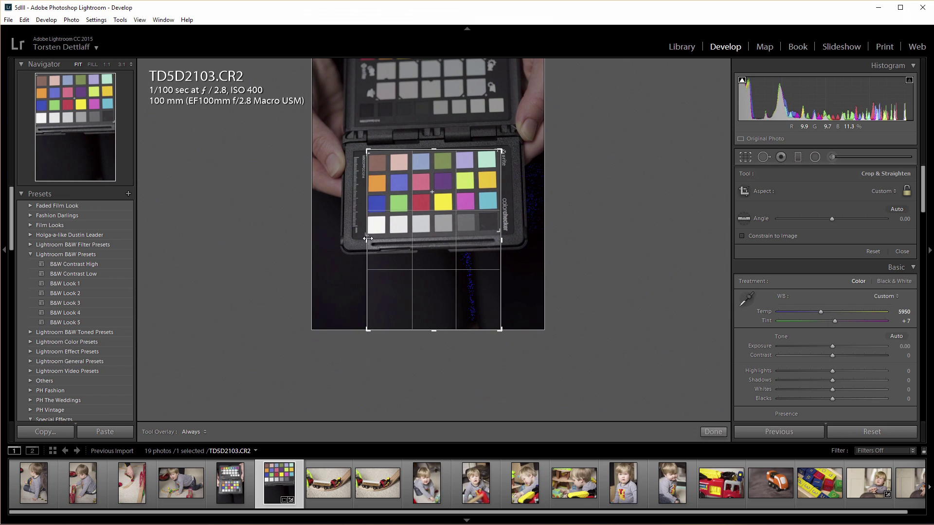
pyautogui.moveTo(433, 330); pyautogui.dragTo(437, 283)
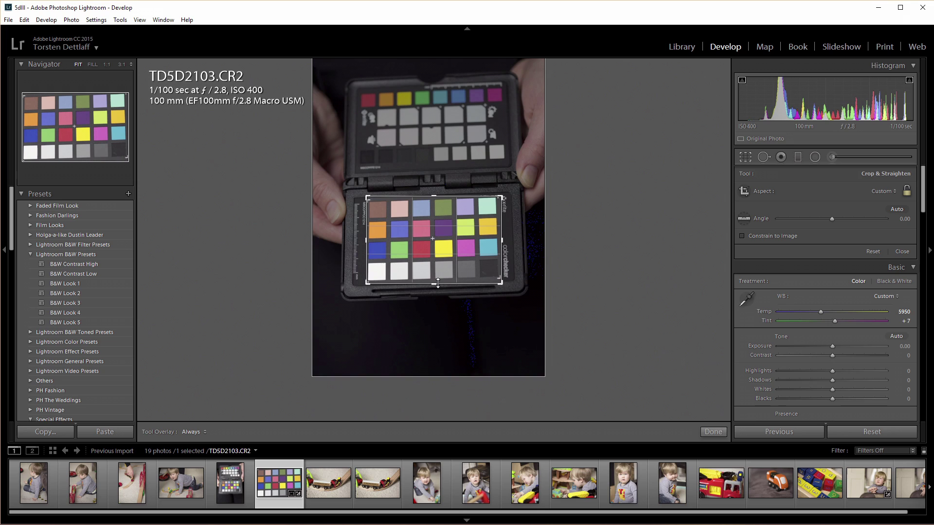
pyautogui.doubleClick(449, 261)
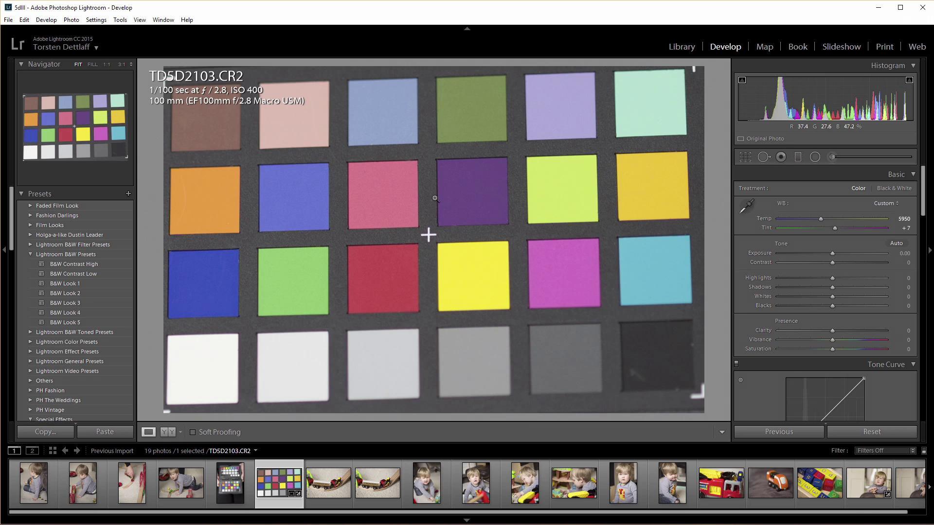
# Export the photo to ColorChecker Passport as DNG profile '5DOvercast'
pyautogui.rightClick(348, 187)
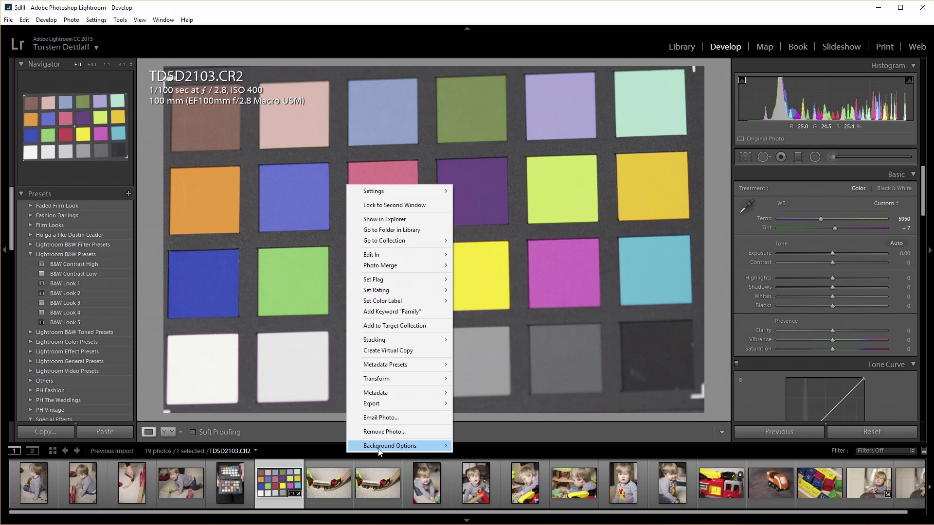
pyautogui.moveTo(391, 404)
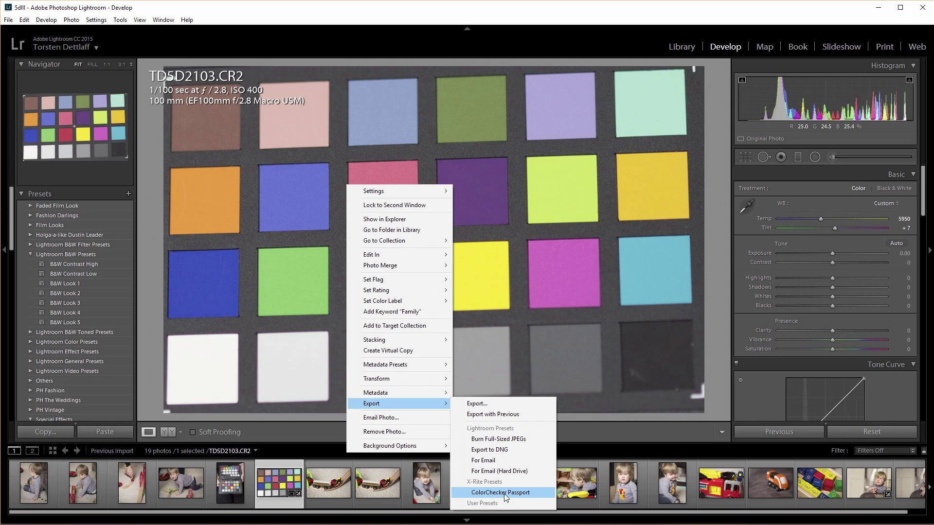
pyautogui.click(501, 493)
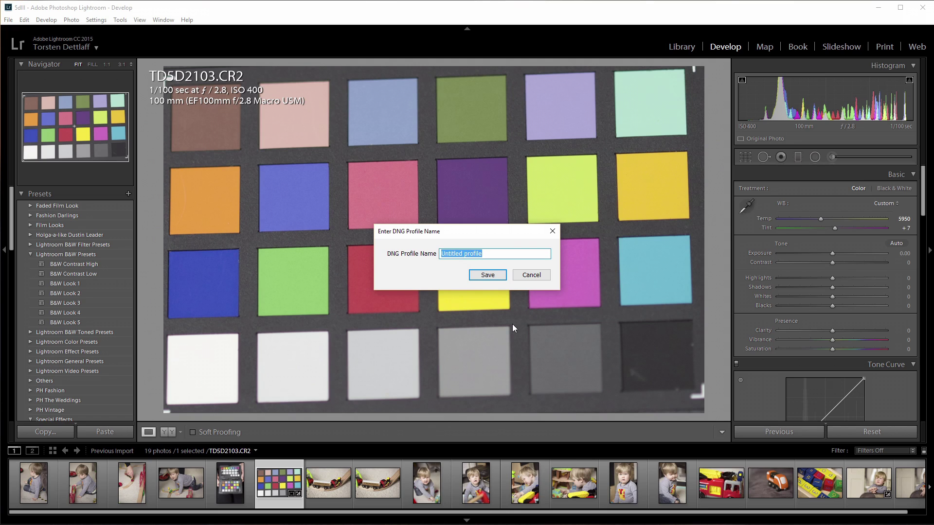
pyautogui.write('5DOvercast')
pyautogui.click(487, 276)
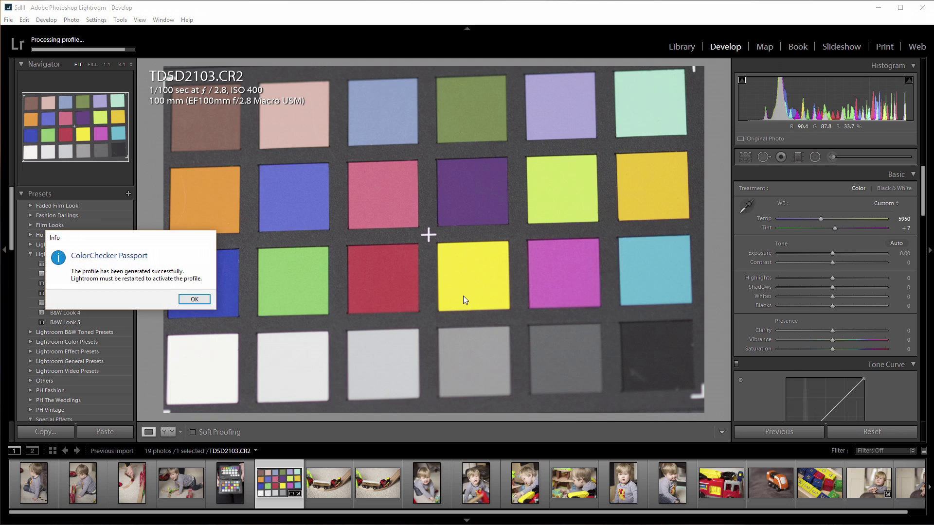
# Dismiss the profile-generated success notice and open File Explorer
pyautogui.moveTo(132, 243); pyautogui.dragTo(408, 223)
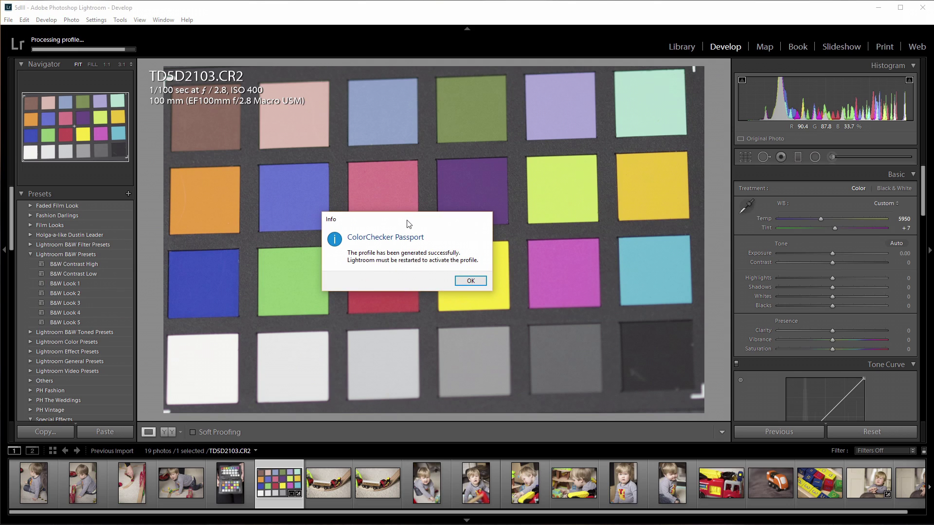
pyautogui.click(471, 281)
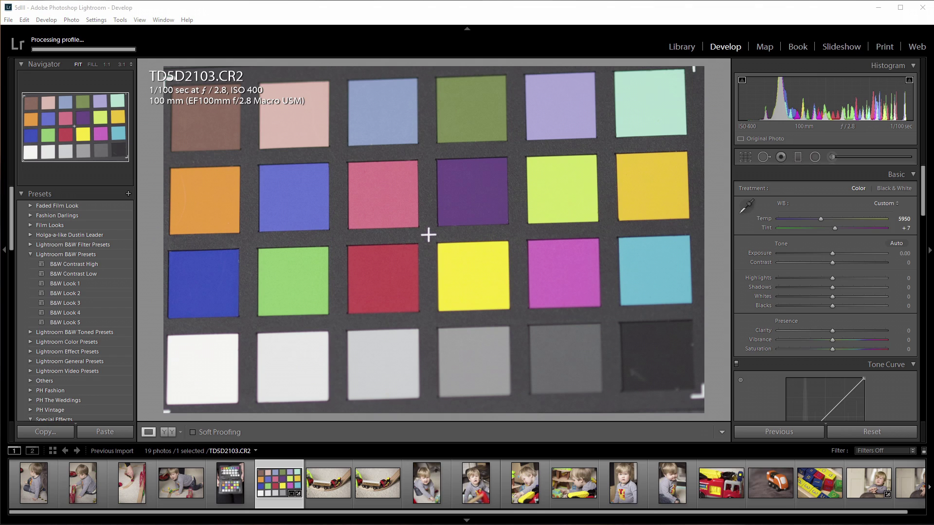
pyautogui.press('super+e')
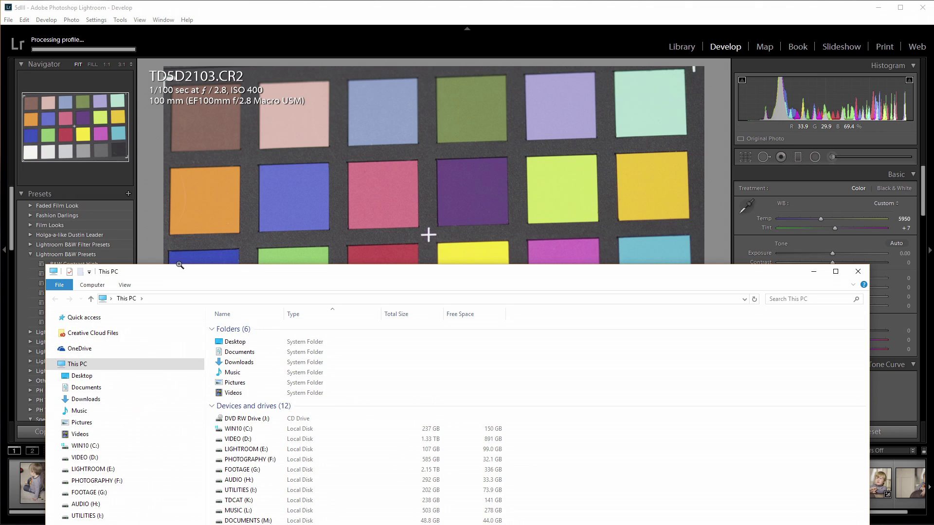
# Find 5DOvercast.dcp in AppData\Roaming\Adobe\CameraRaw\CameraProfiles, then close Explorer
pyautogui.moveTo(178, 264); pyautogui.dragTo(223, 69)
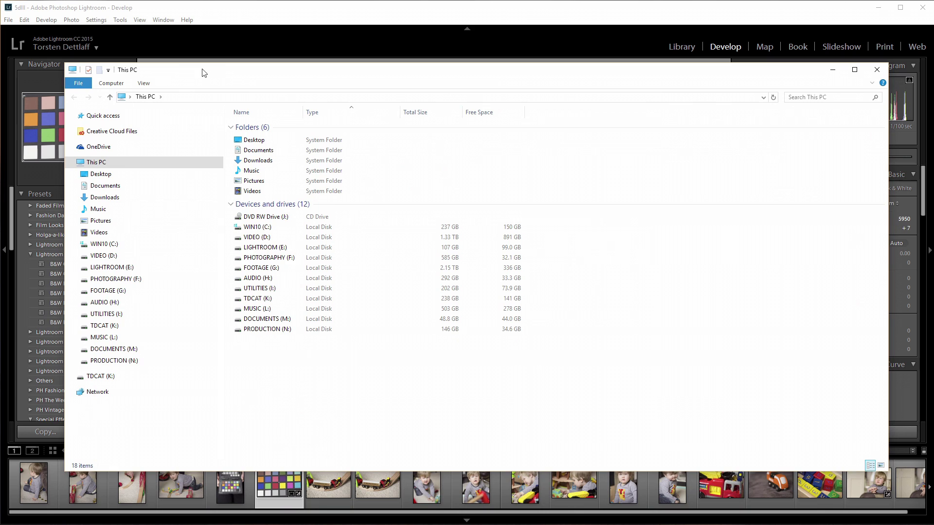
pyautogui.click(764, 97)
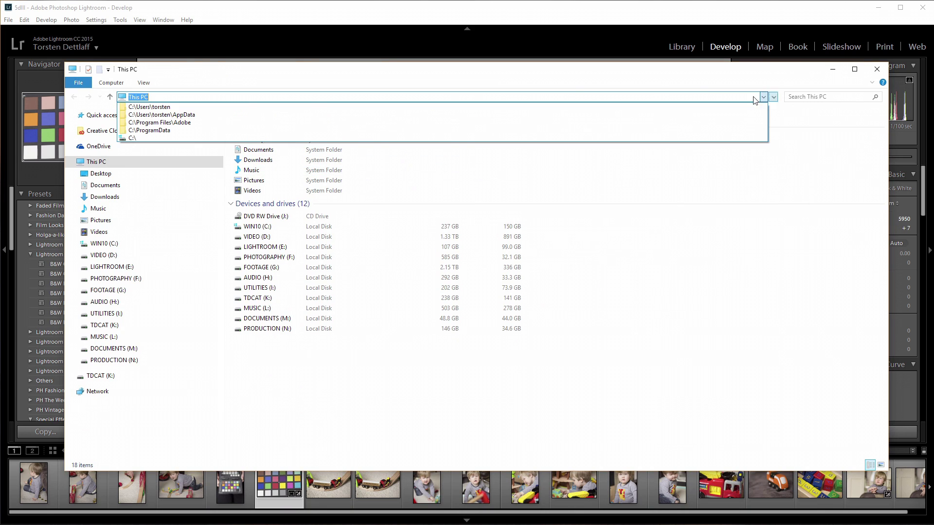
pyautogui.click(217, 114)
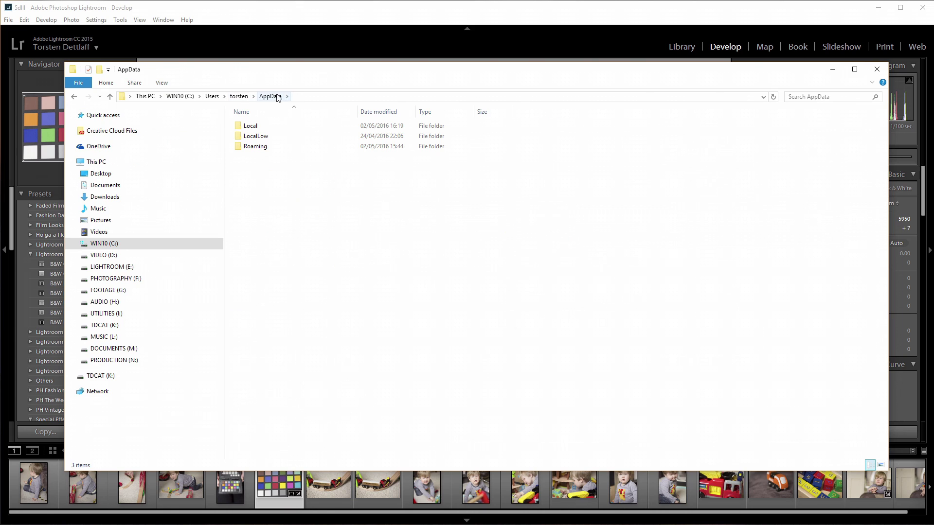
pyautogui.doubleClick(254, 146)
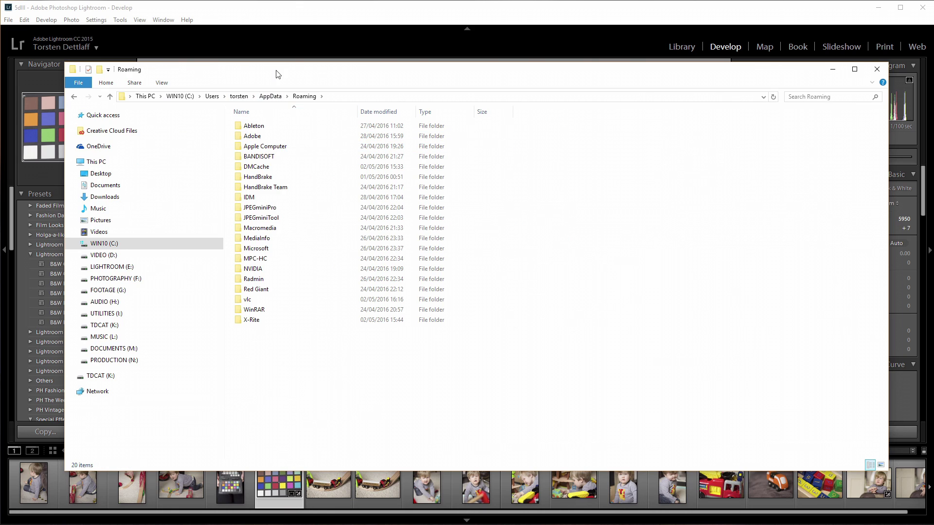
pyautogui.doubleClick(258, 138)
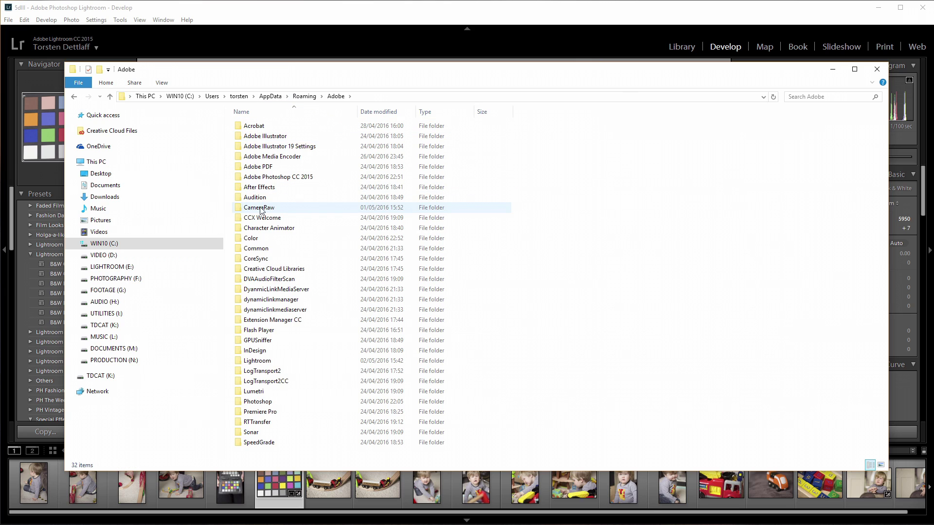
pyautogui.doubleClick(261, 208)
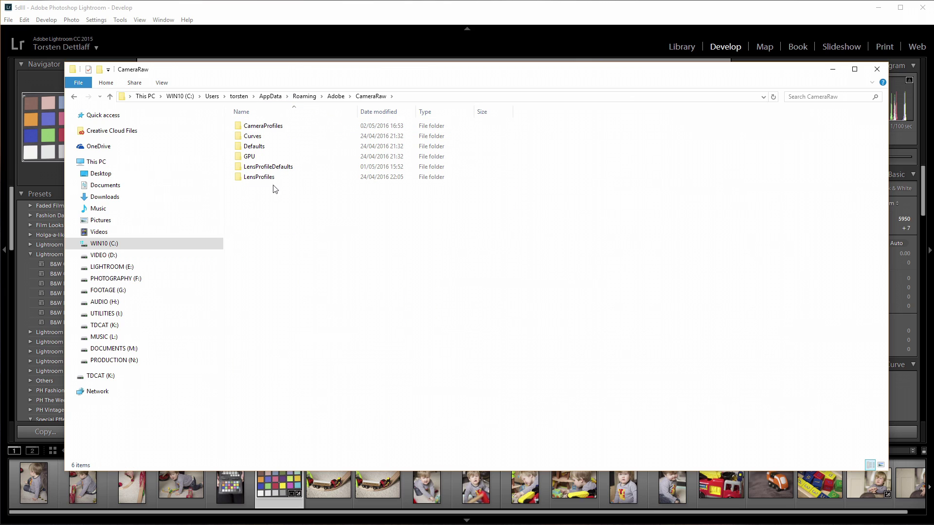
pyautogui.doubleClick(269, 128)
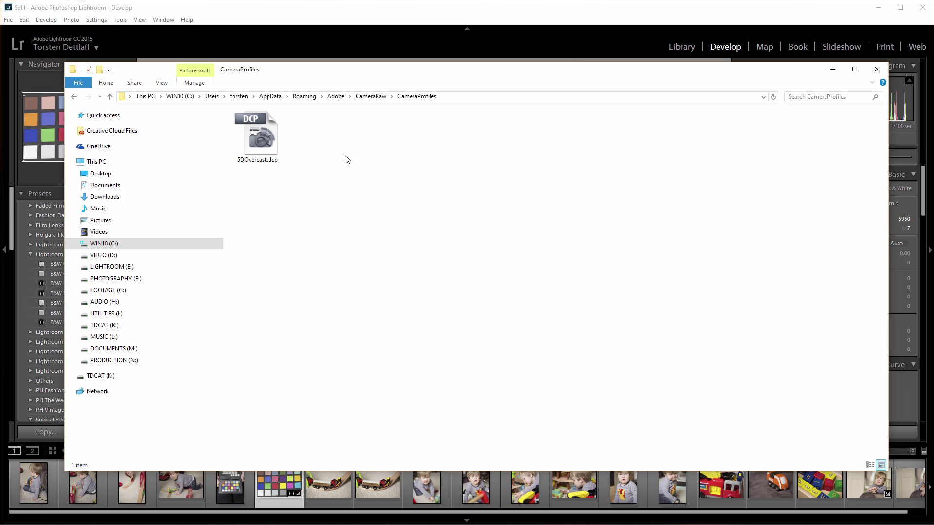
pyautogui.click(263, 136)
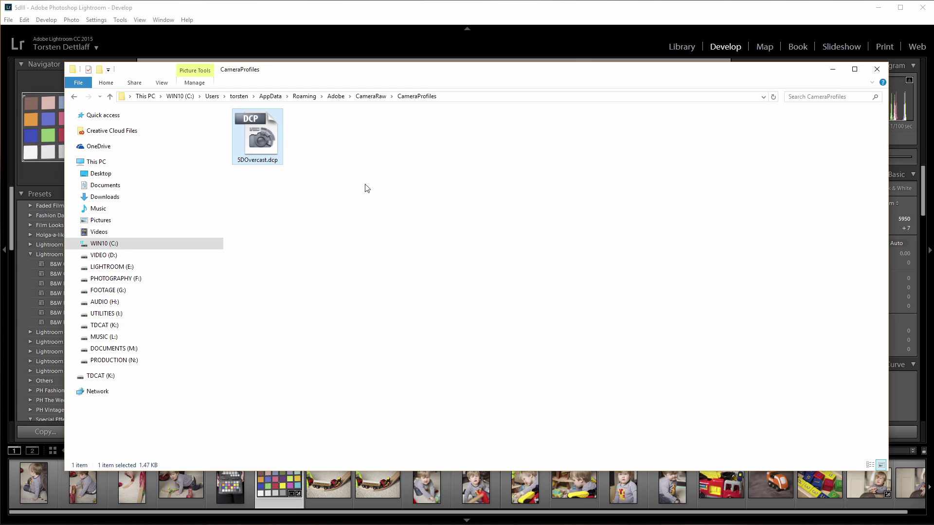
pyautogui.click(877, 70)
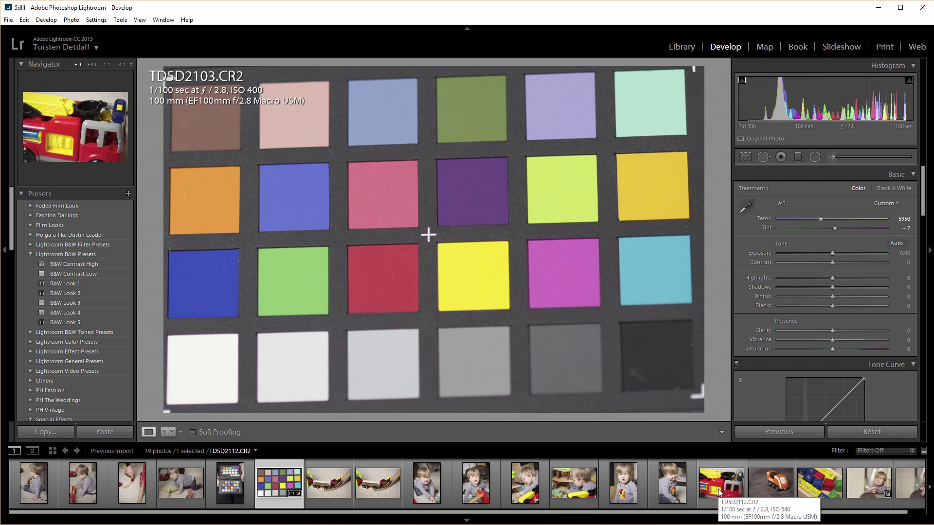
# Select the letter-blocks photo TD5D2116.CR2 in the filmstrip
pyautogui.click(817, 485)
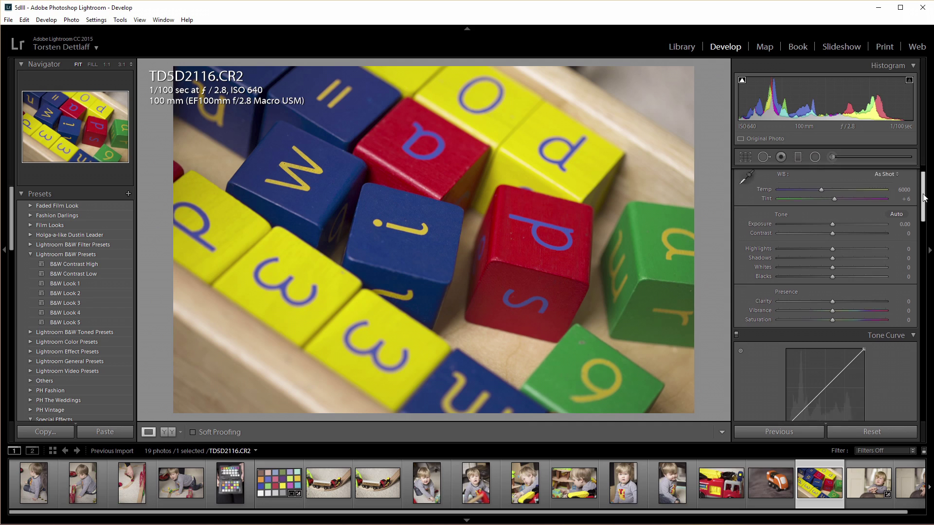
pyautogui.moveTo(924, 197); pyautogui.dragTo(914, 399)
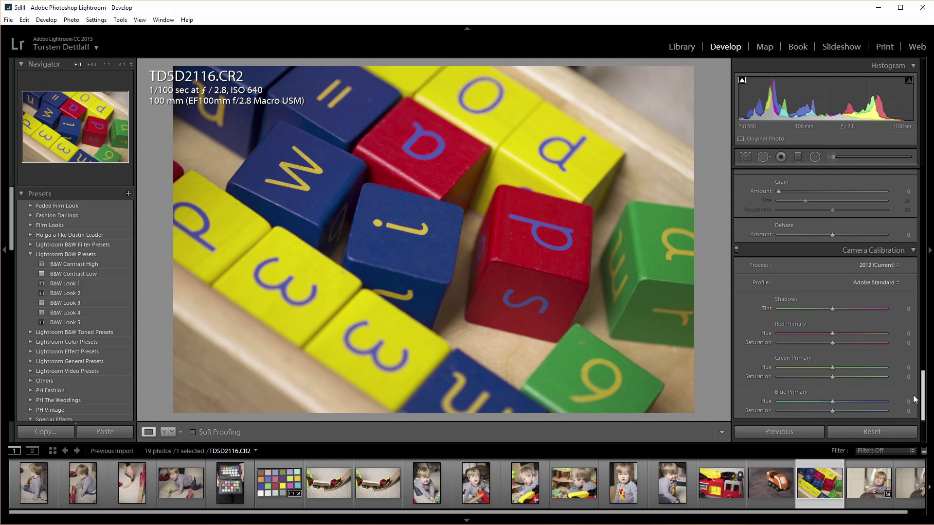
pyautogui.click(882, 282)
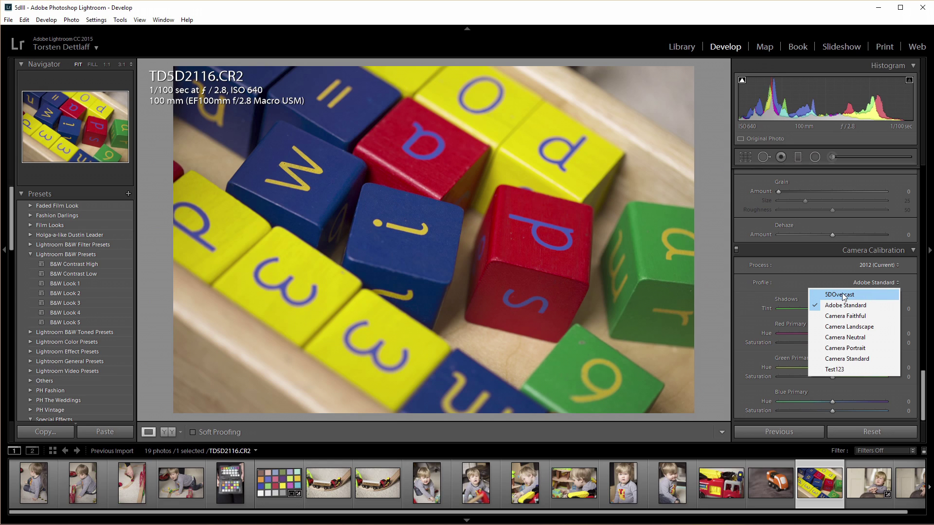
pyautogui.click(811, 13)
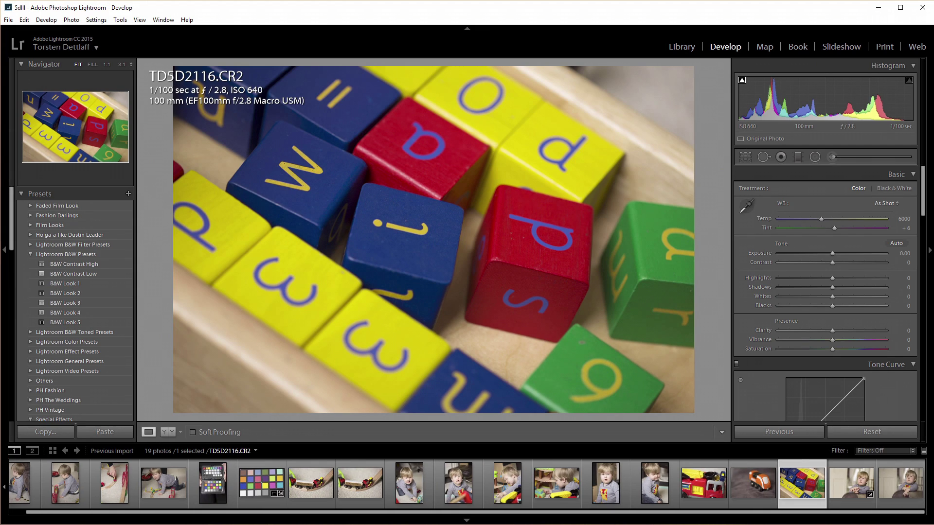
# Try the 5DOvercast camera profile, then revert to Adobe Standard
pyautogui.moveTo(925, 200); pyautogui.dragTo(924, 404)
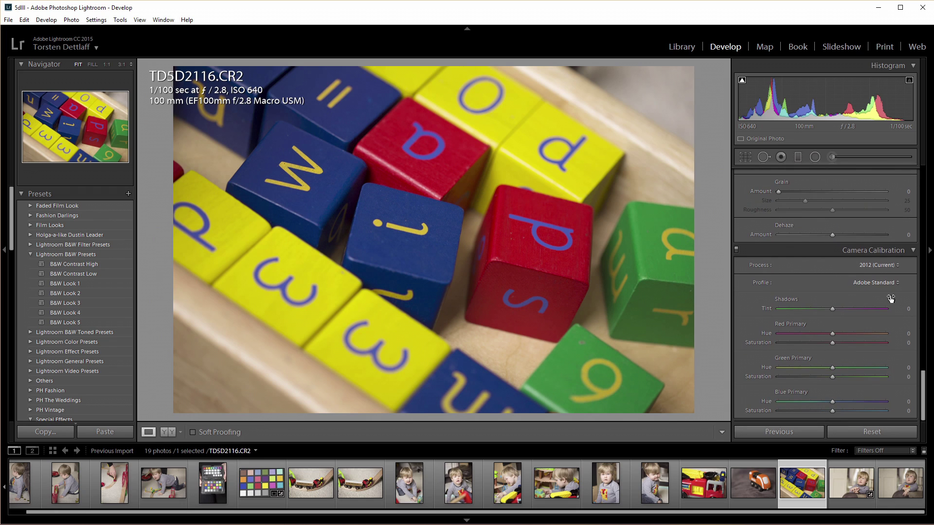
pyautogui.click(873, 284)
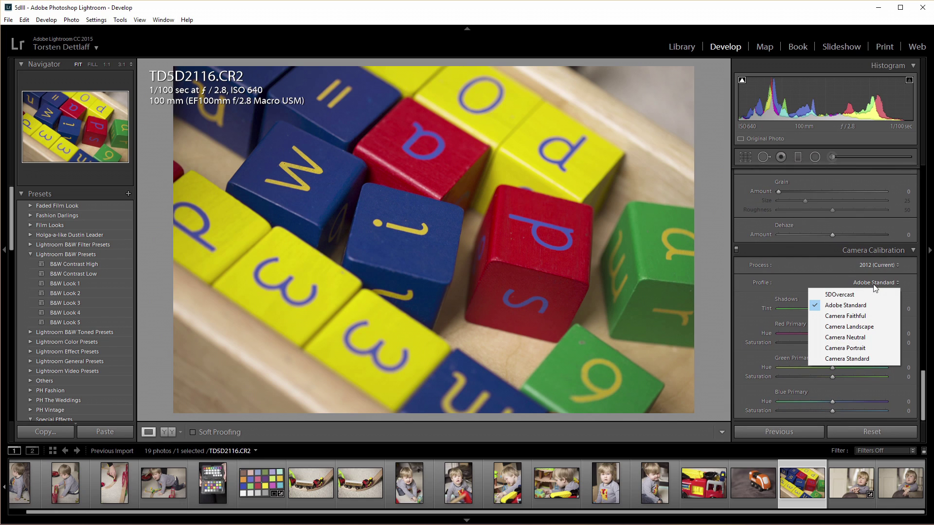
pyautogui.click(849, 295)
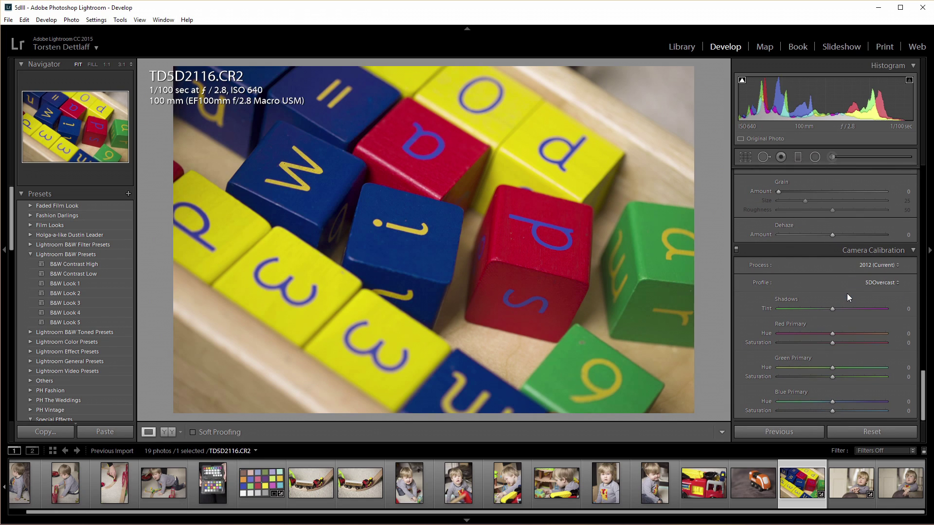
pyautogui.click(877, 284)
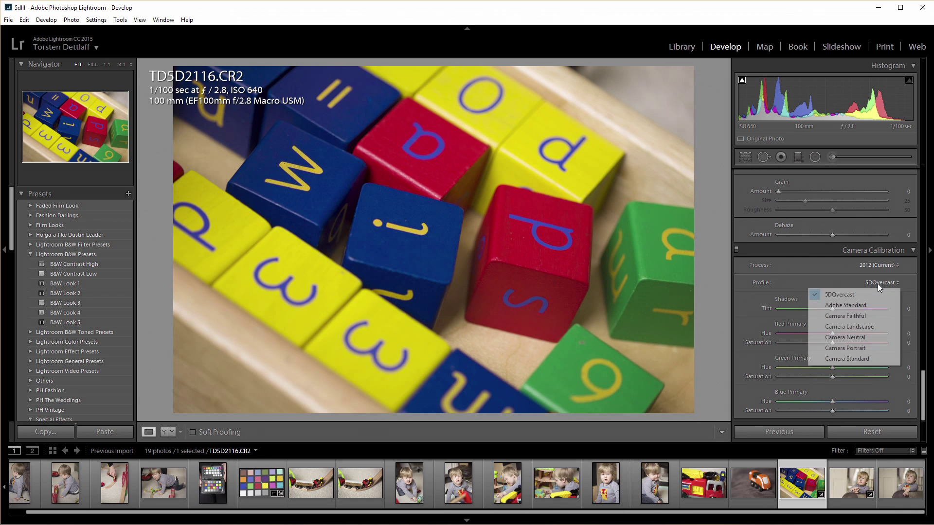
pyautogui.click(847, 305)
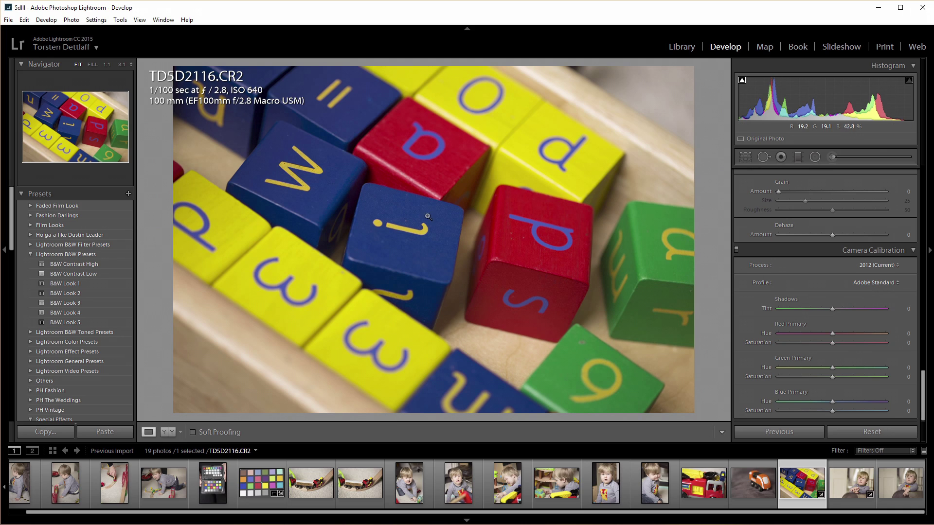
# Compare 5DOvercast against Adobe Standard again, finishing on 5DOvercast
pyautogui.click(815, 284)
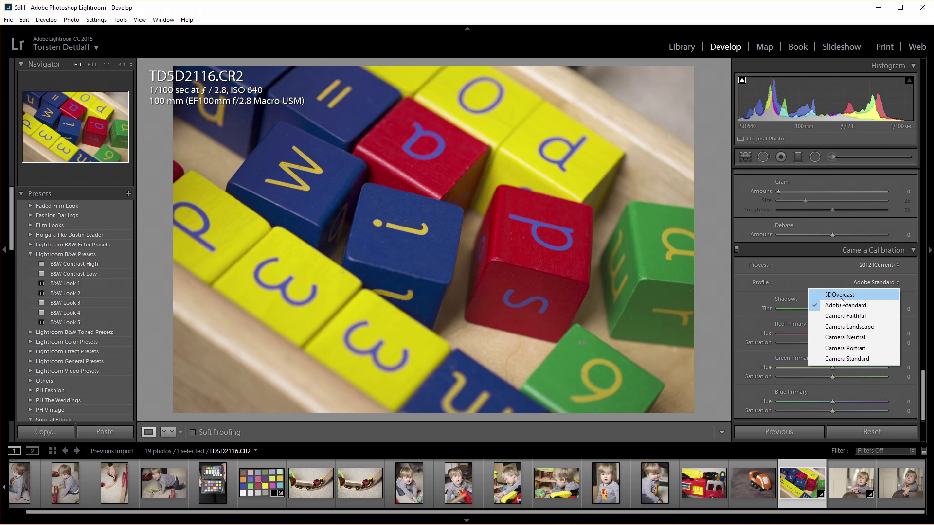
pyautogui.click(841, 295)
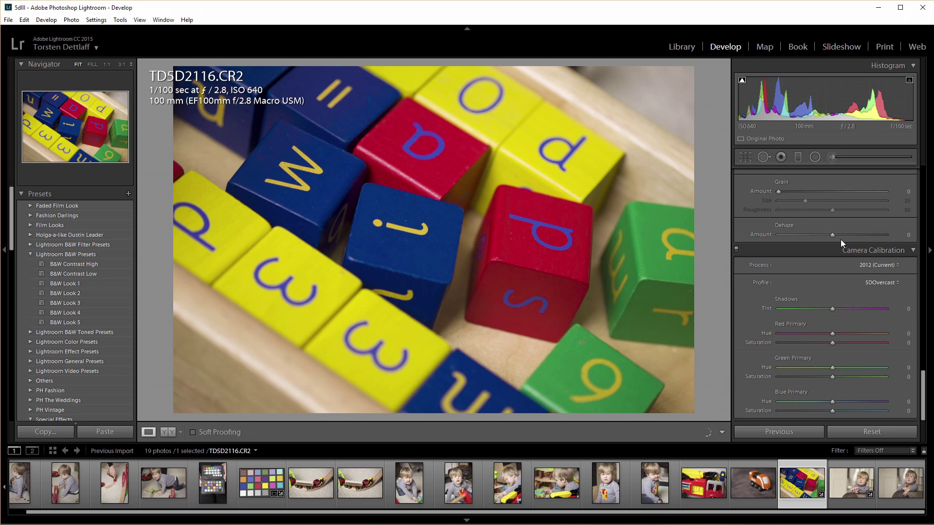
pyautogui.click(871, 281)
pyautogui.click(843, 305)
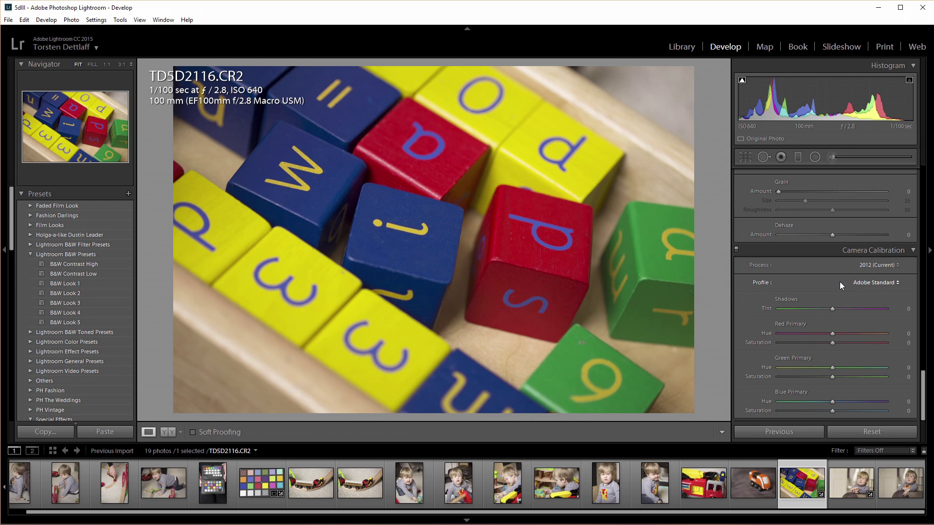
pyautogui.click(883, 284)
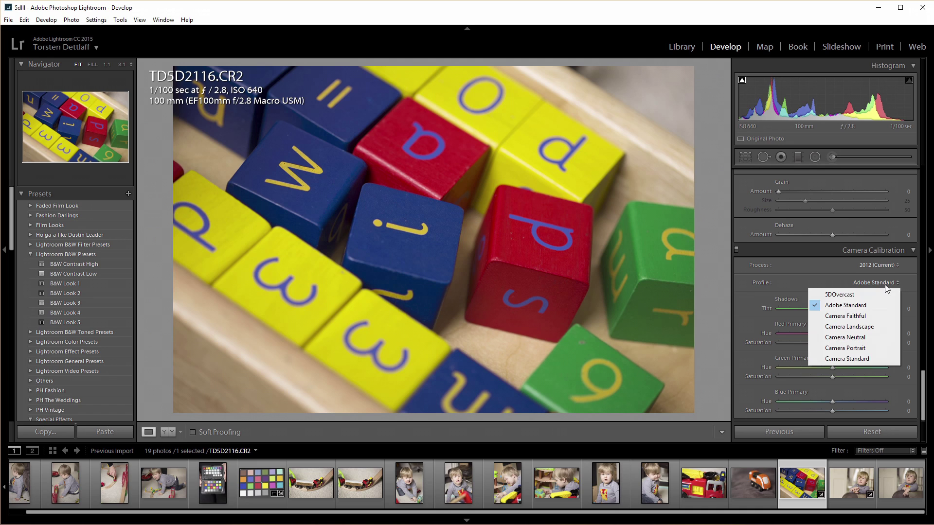
pyautogui.click(853, 294)
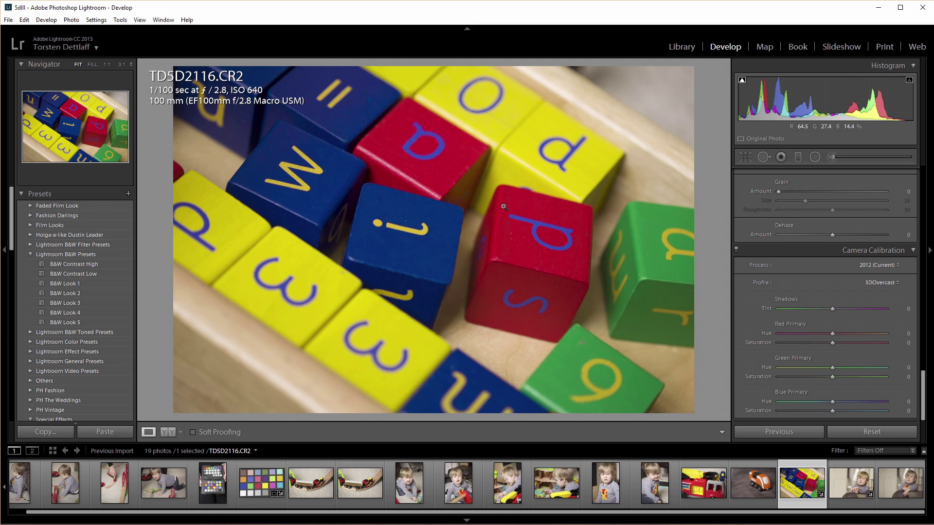
# Reset the orange toy train photo and apply the 5DOvercast camera profile
pyautogui.click(757, 483)
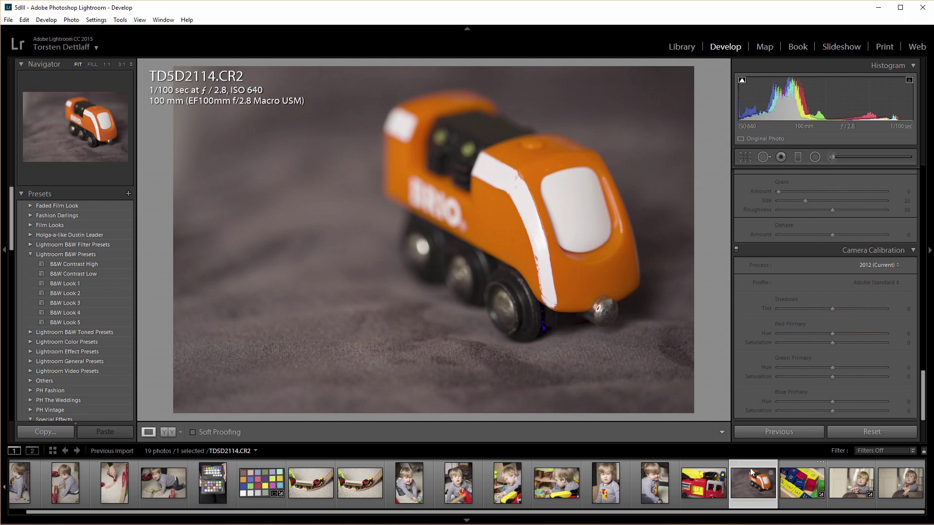
pyautogui.click(867, 433)
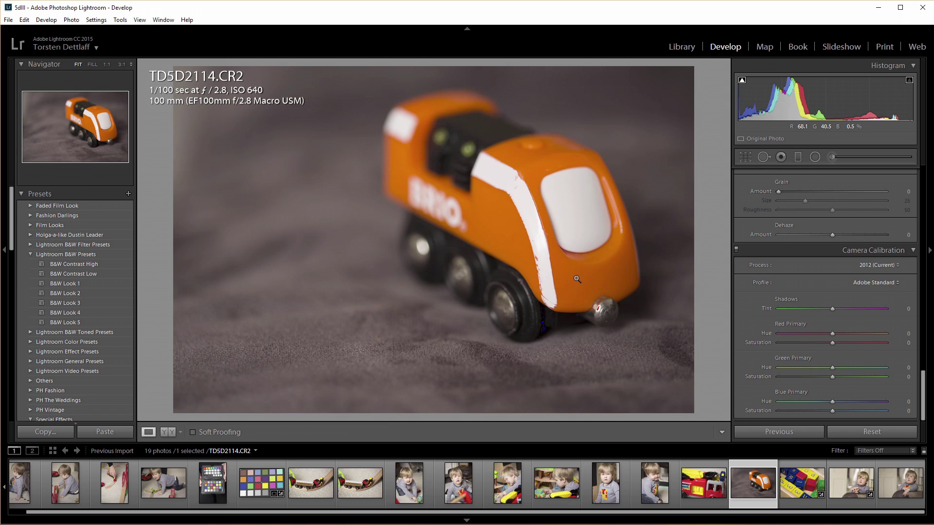
pyautogui.click(867, 284)
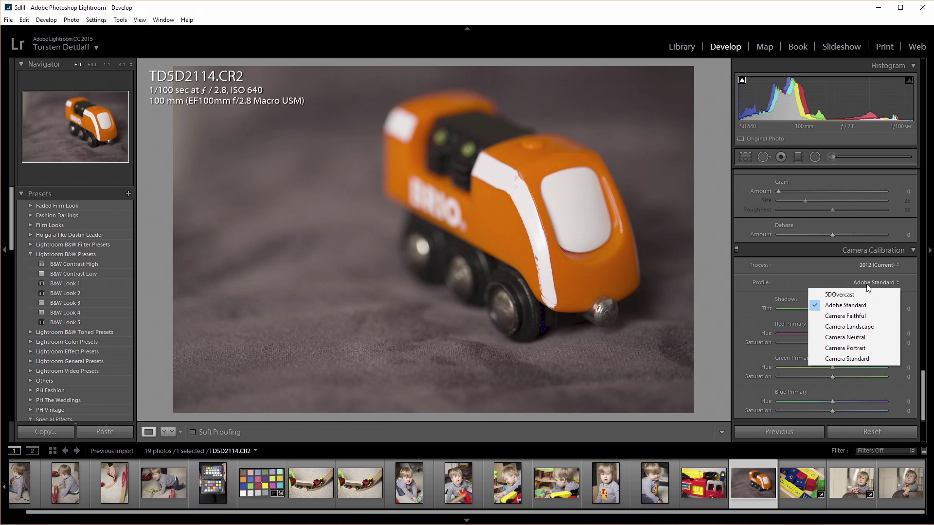
pyautogui.click(841, 295)
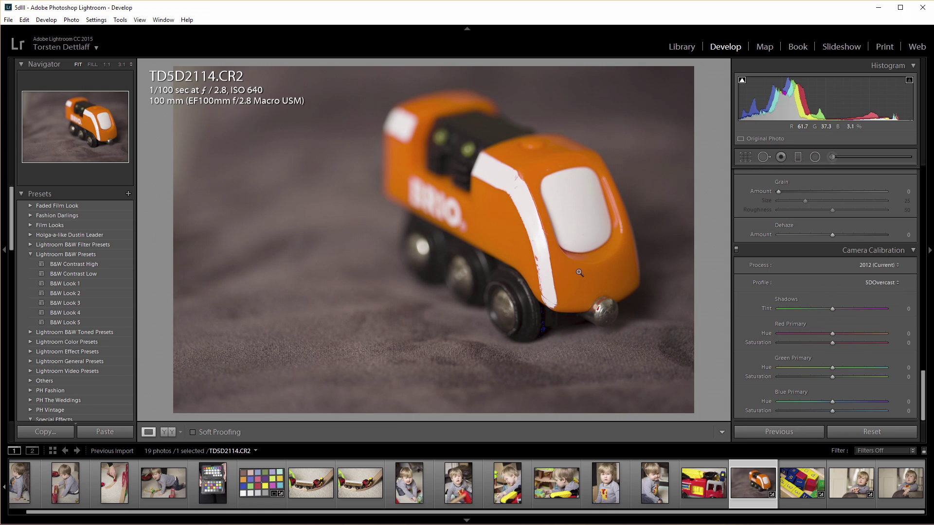
# Compare the train photo under Adobe Standard and 5DOvercast, keep 5DOvercast, then open TD5D2106
pyautogui.click(883, 283)
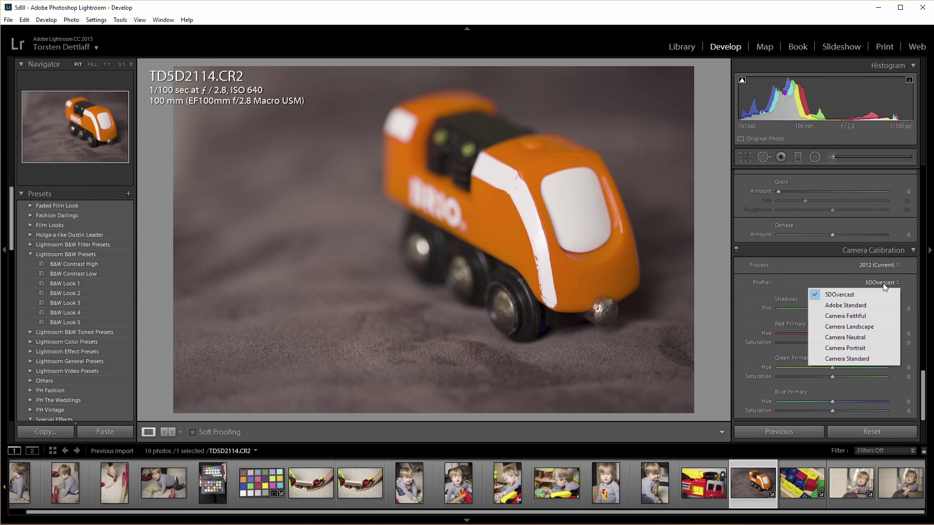
pyautogui.click(851, 304)
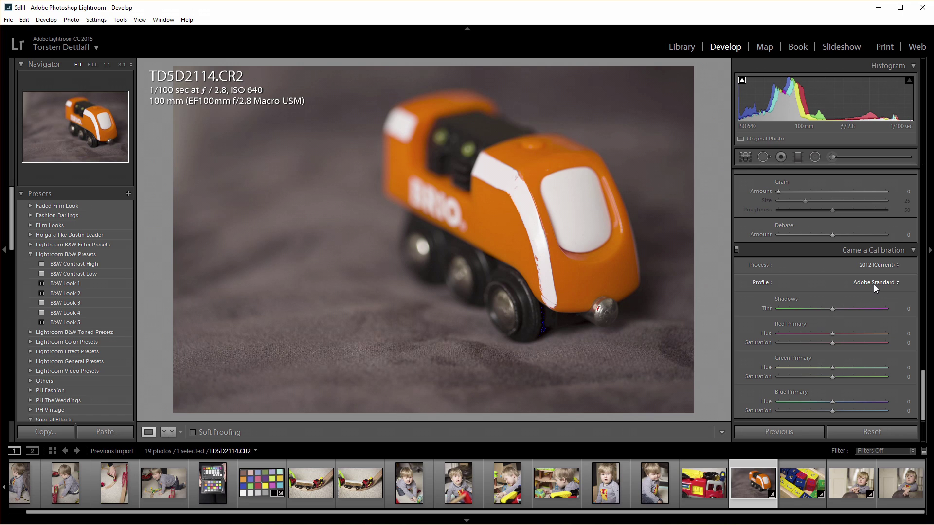
pyautogui.click(874, 284)
pyautogui.click(851, 298)
pyautogui.click(874, 284)
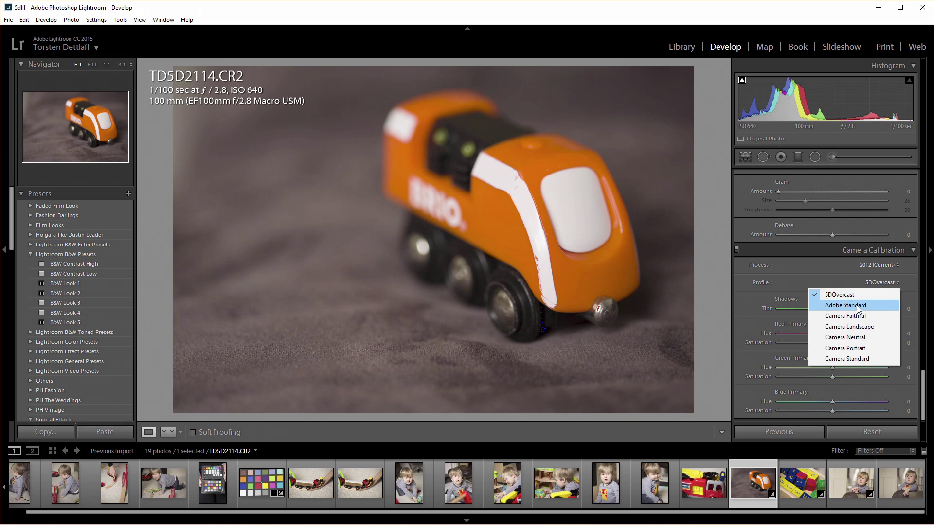
pyautogui.click(857, 305)
pyautogui.click(862, 283)
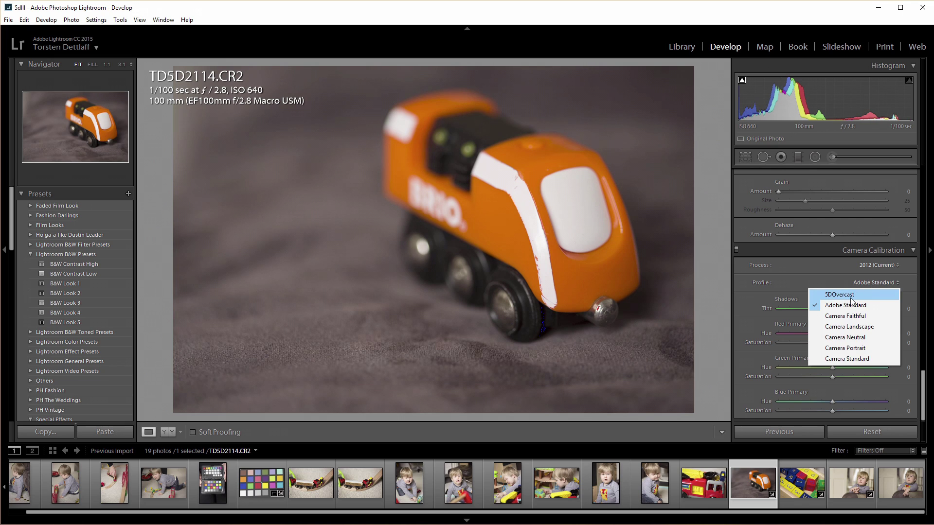
pyautogui.click(851, 296)
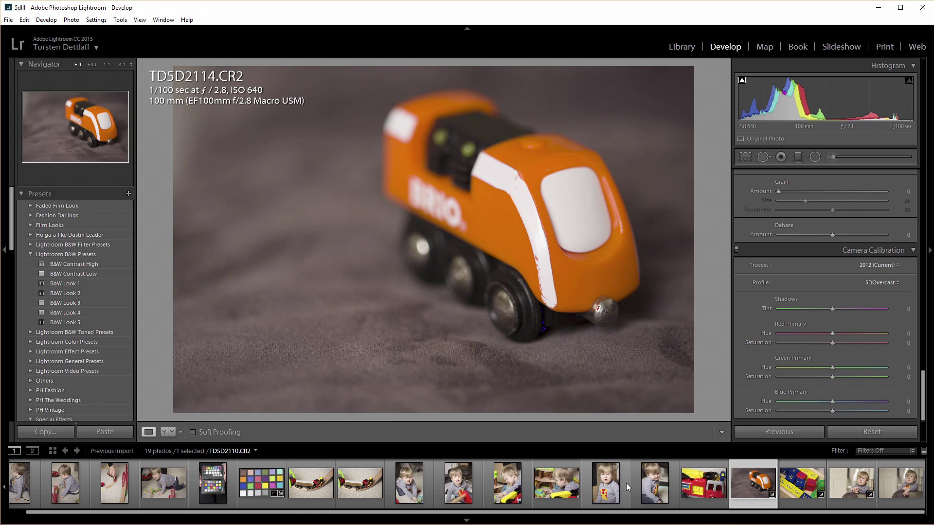
pyautogui.click(408, 487)
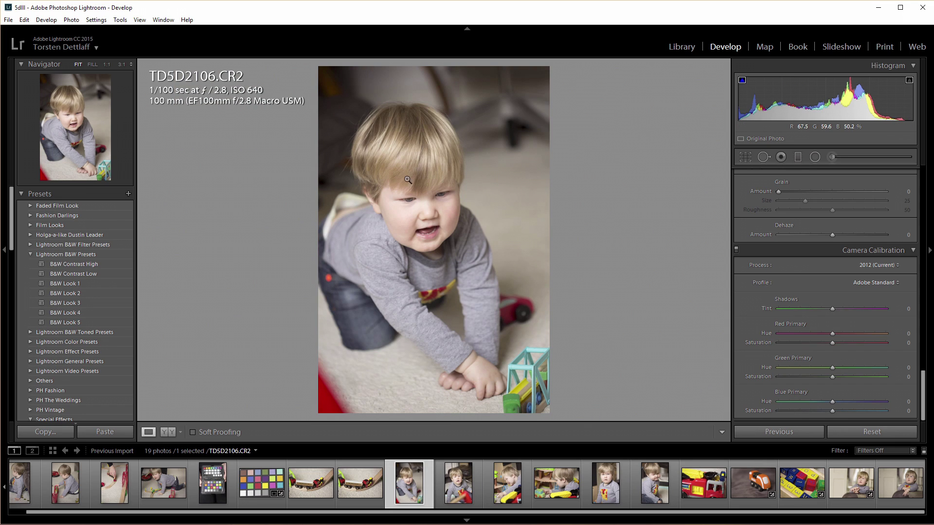
# Toggle the toddler photo between 5DOvercast and Adobe Standard, end on Adobe Standard, then zoom 1:1 on the toy
pyautogui.click(868, 283)
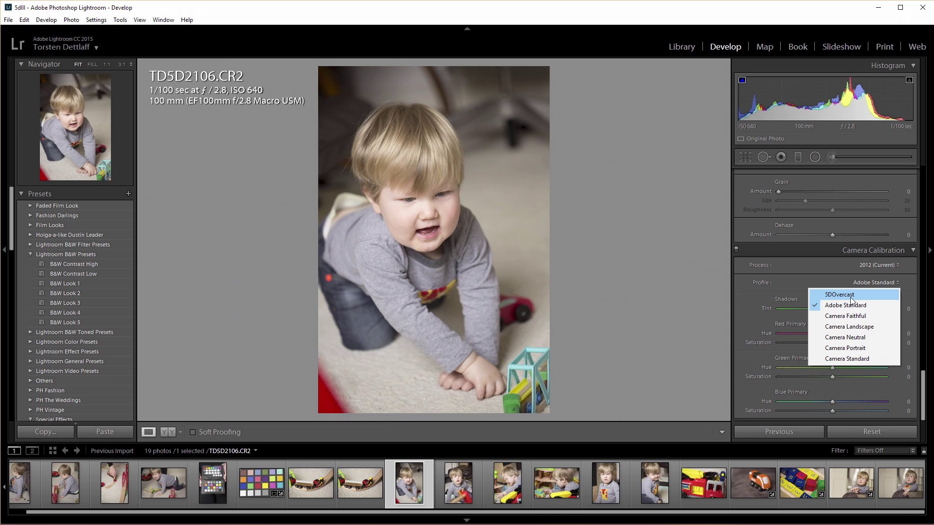
pyautogui.click(850, 299)
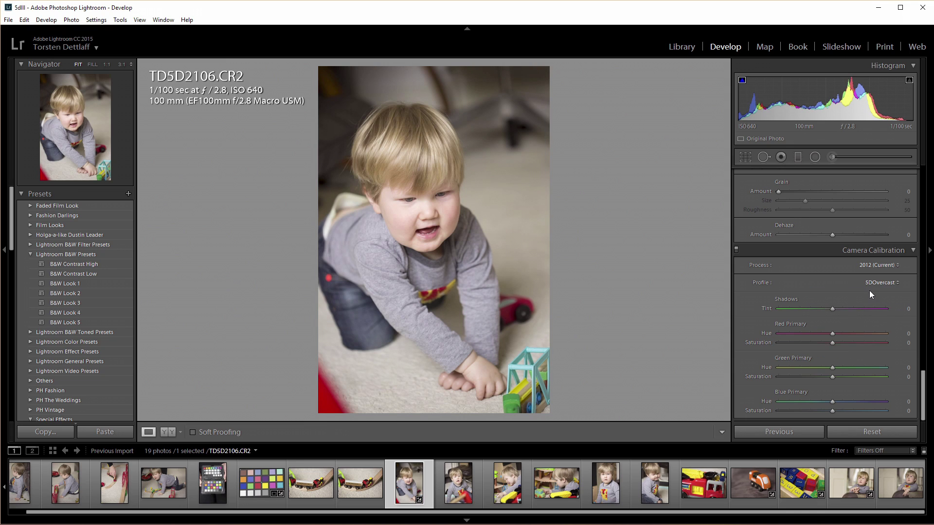
pyautogui.click(873, 285)
pyautogui.click(864, 305)
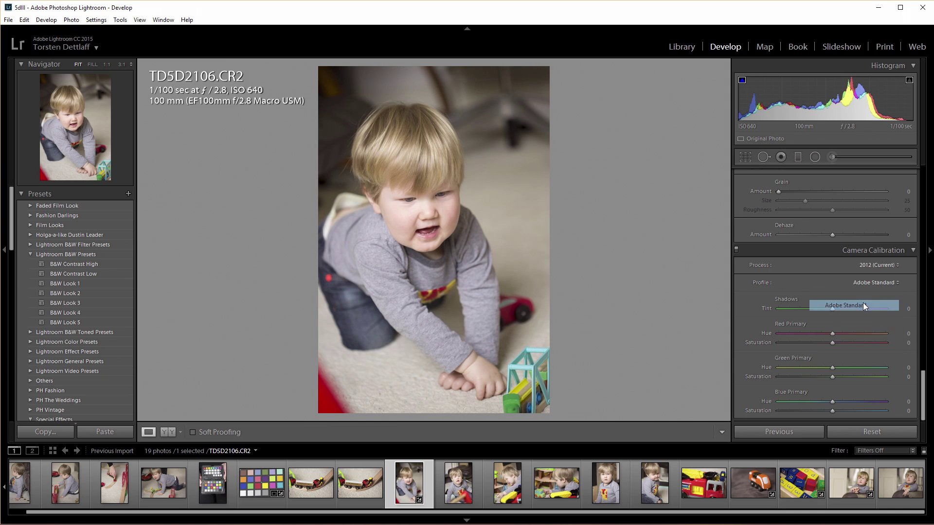
pyautogui.click(879, 281)
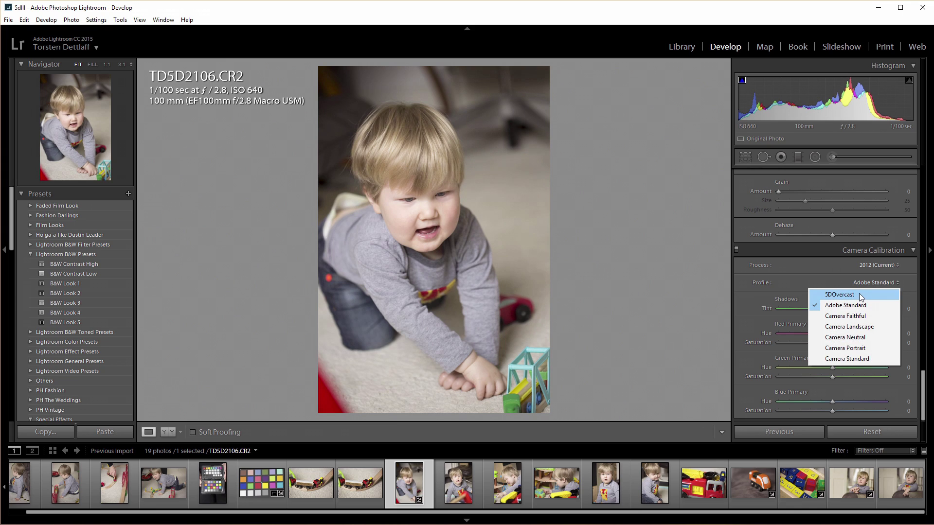
pyautogui.click(859, 295)
pyautogui.click(878, 283)
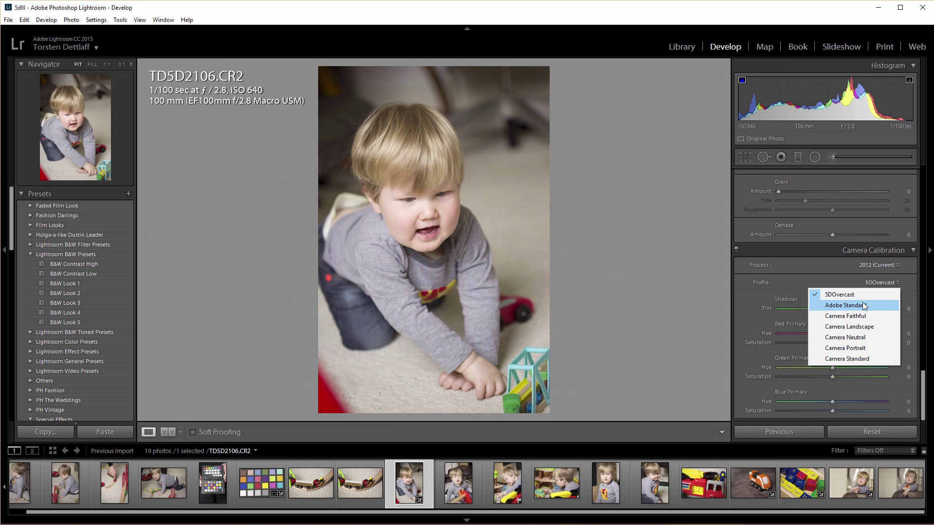
pyautogui.click(864, 304)
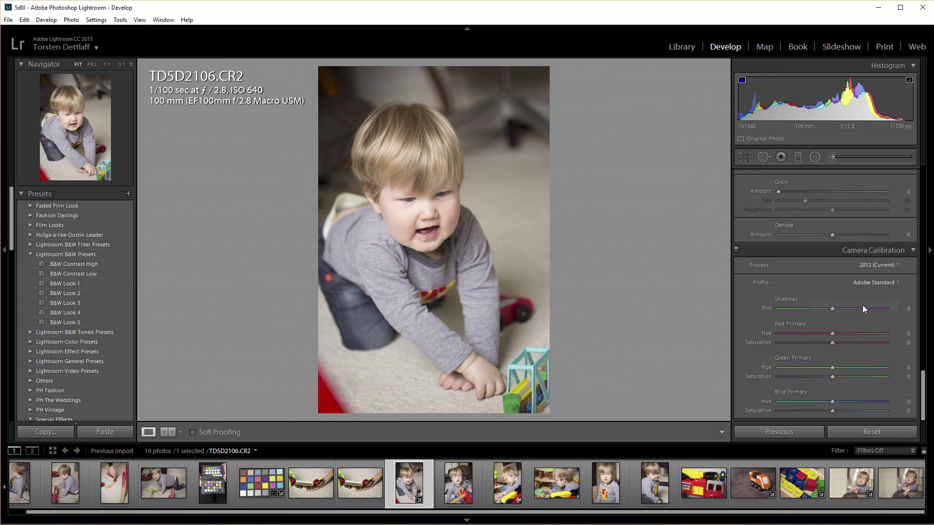
pyautogui.click(541, 403)
# Pan the 1:1 close-up to the blue wheels and compare Adobe Standard with 5DOvercast, ending on 5DOvercast
pyautogui.moveTo(538, 371); pyautogui.dragTo(460, 213)
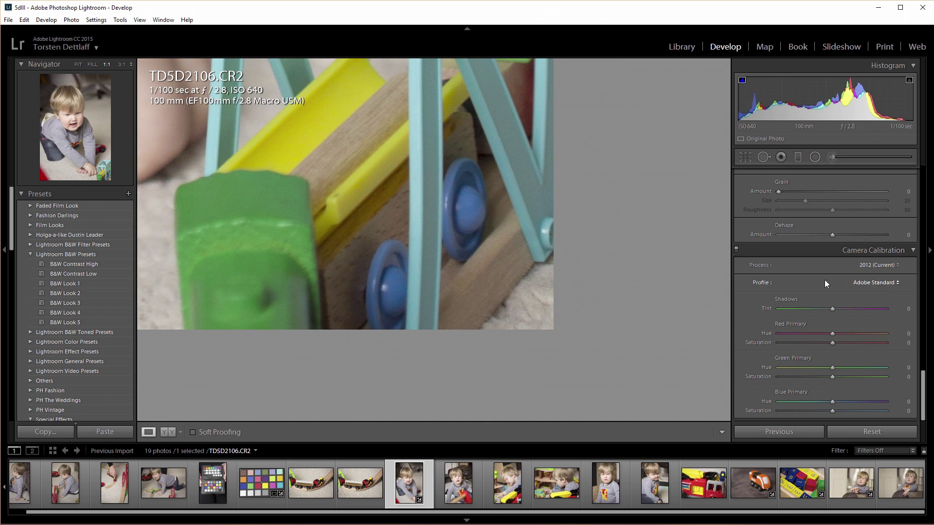
pyautogui.click(861, 283)
pyautogui.click(839, 296)
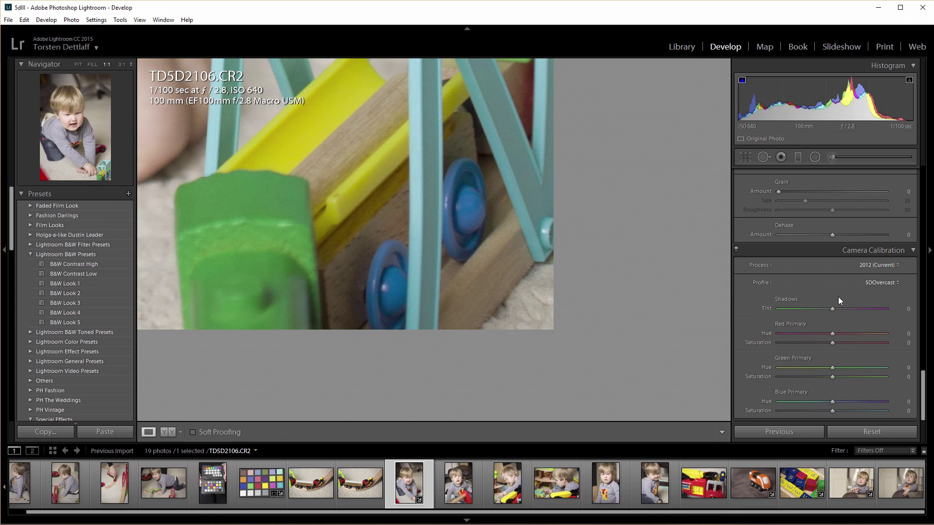
pyautogui.click(872, 284)
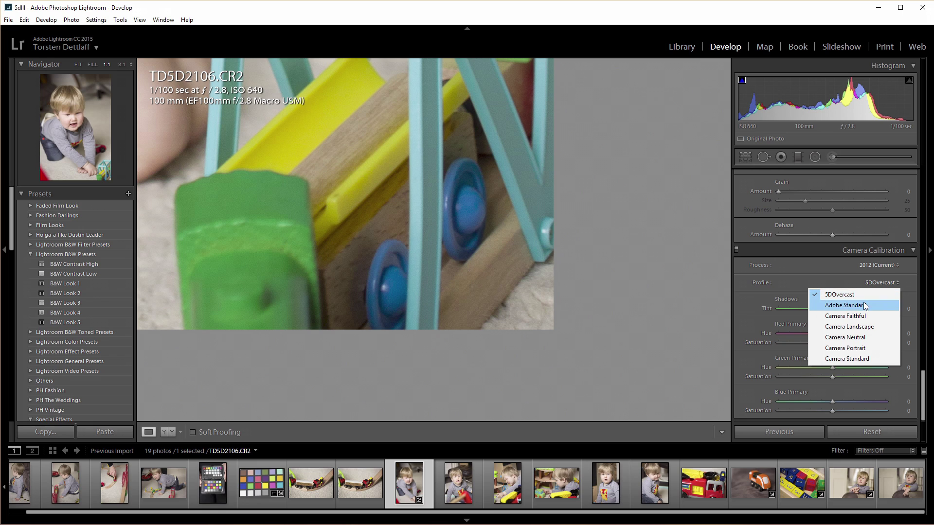
pyautogui.click(862, 304)
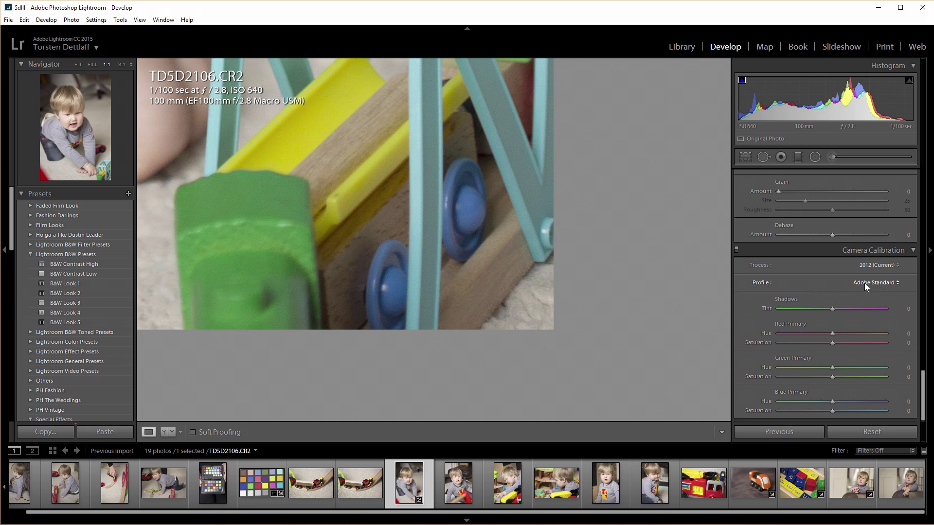
pyautogui.click(865, 283)
pyautogui.click(854, 295)
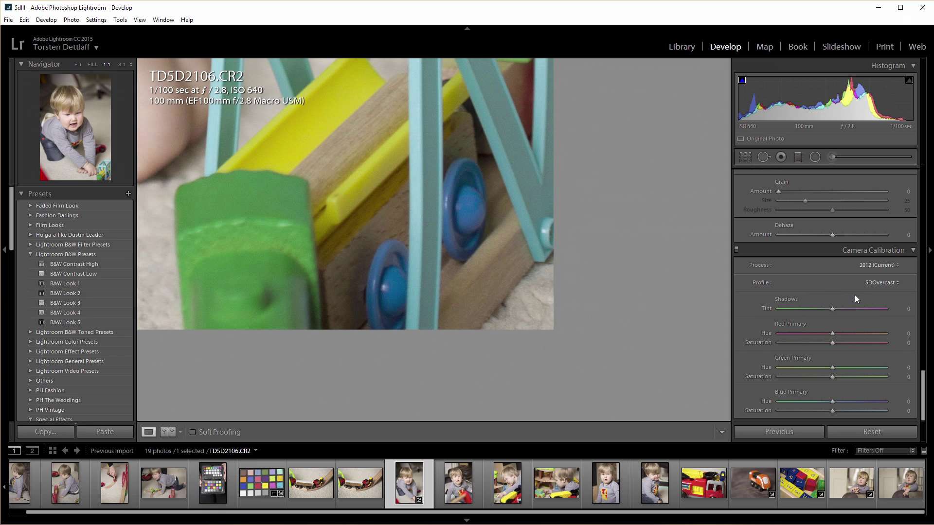
pyautogui.click(340, 132)
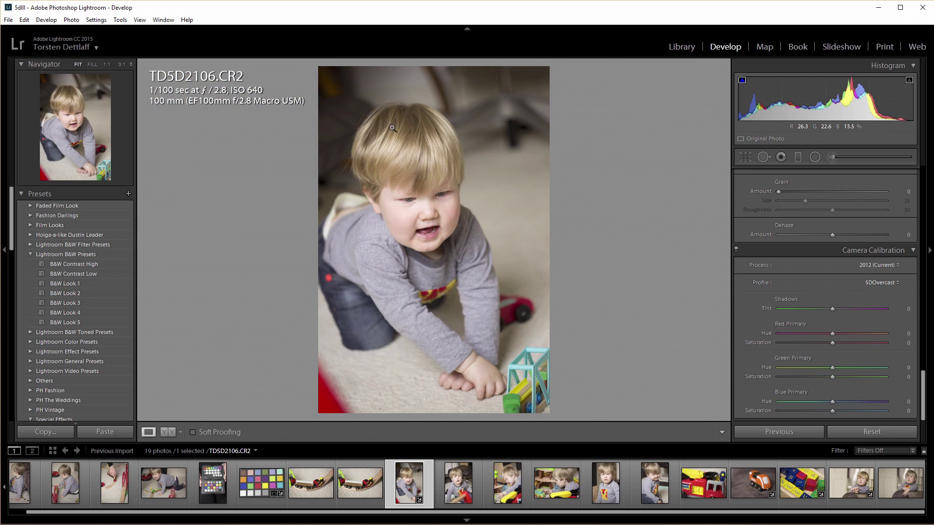